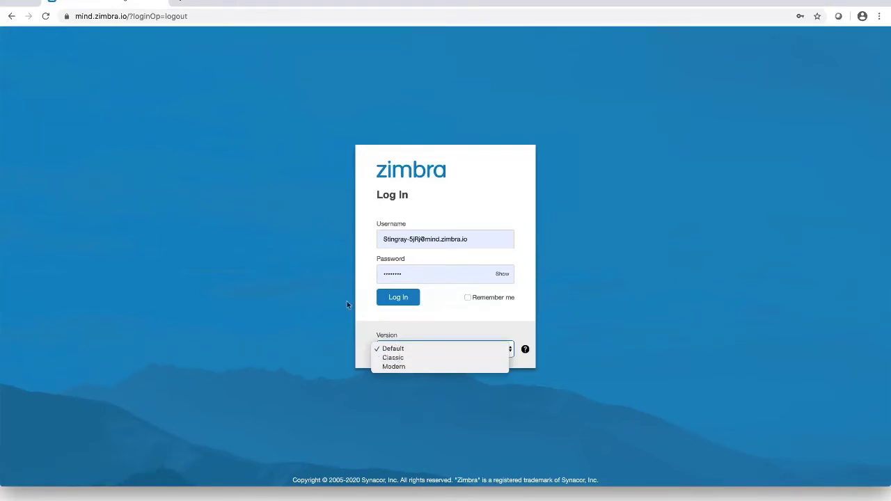
# Sign in, read the Welcome to Zimbra 9 email, then open the Zimbra 9 Product Page message
pyautogui.click(399, 298)
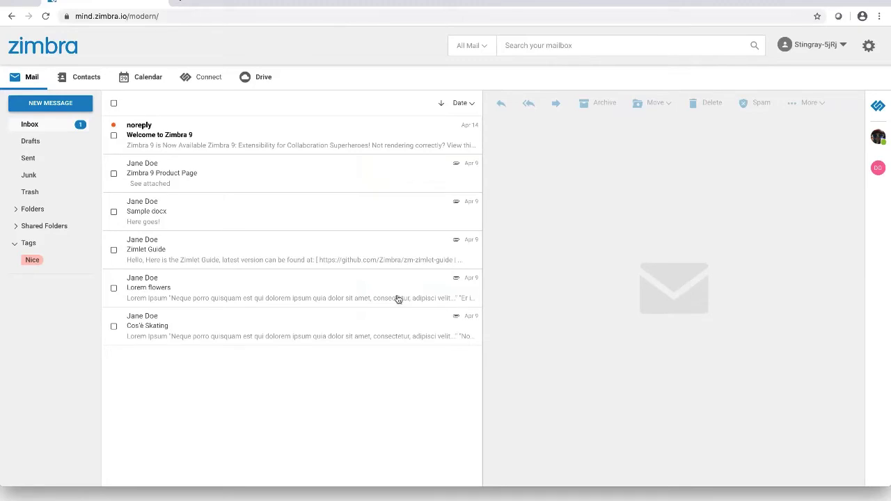
pyautogui.click(328, 132)
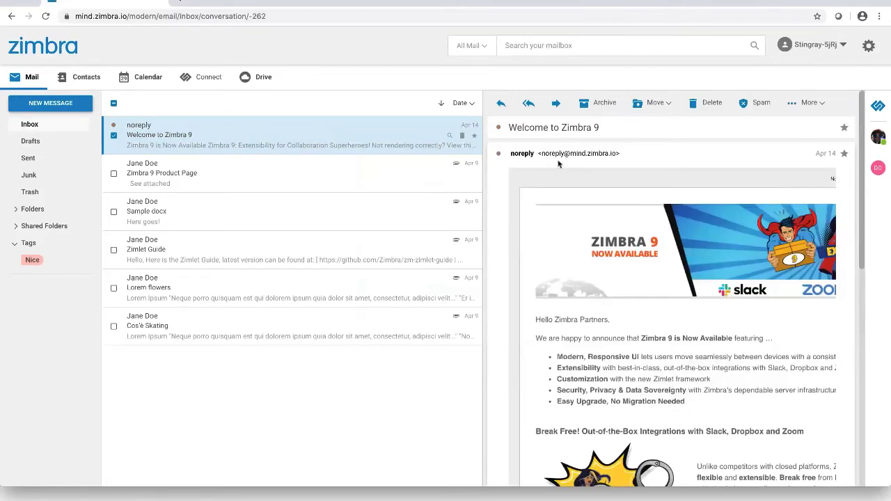
pyautogui.scroll(-3, 624, 225)
pyautogui.scroll(-1, 617, 223)
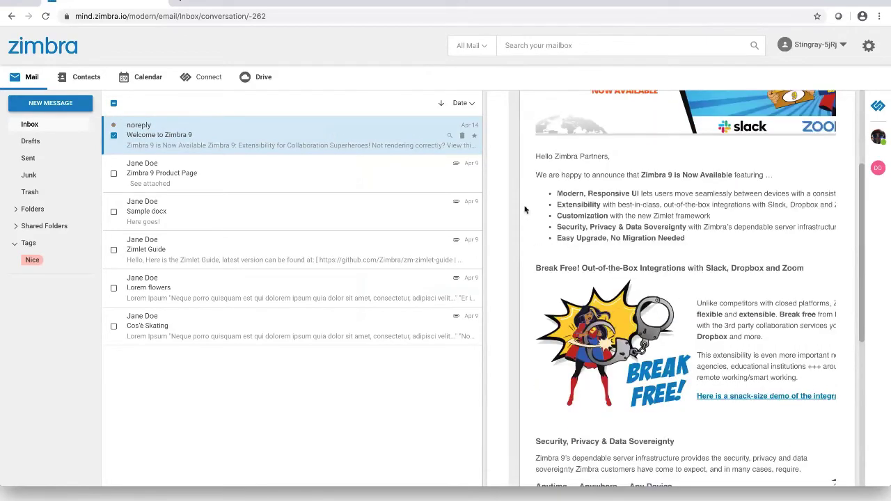
pyautogui.click(351, 187)
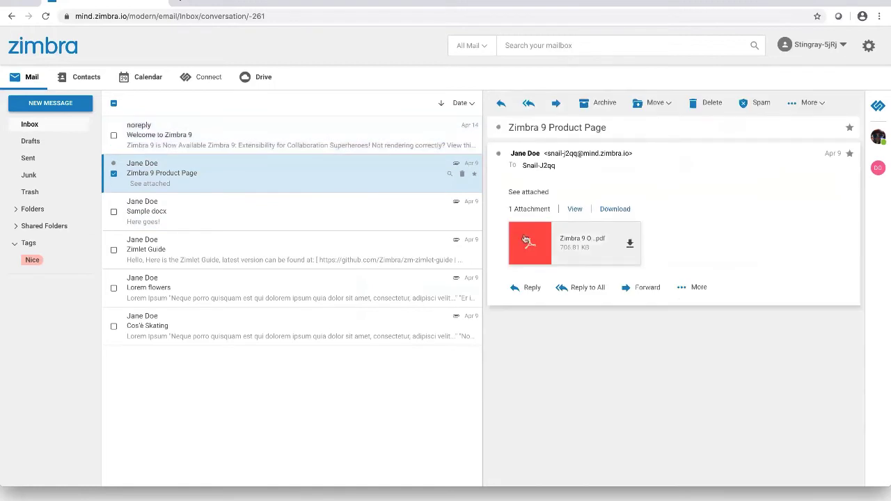
# Preview the Zimbra 9 Product Page PDF attachment, then return to the inbox
pyautogui.click(525, 241)
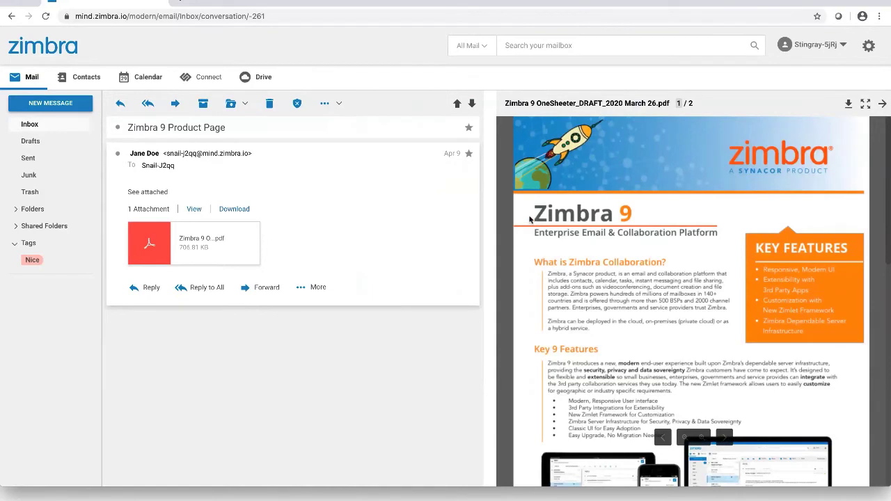
pyautogui.click(63, 131)
# Open the Sample docx email, scroll through the file-sample.docx preview, then go back to Inbox
pyautogui.click(233, 217)
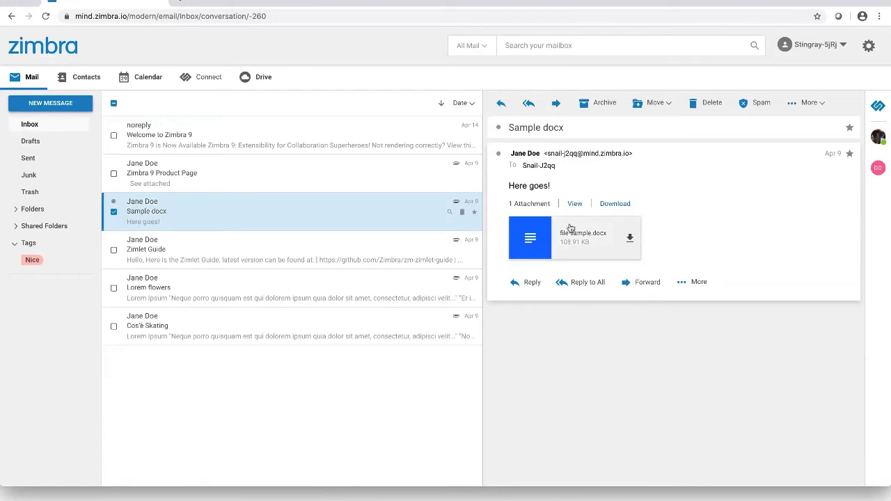
pyautogui.click(569, 234)
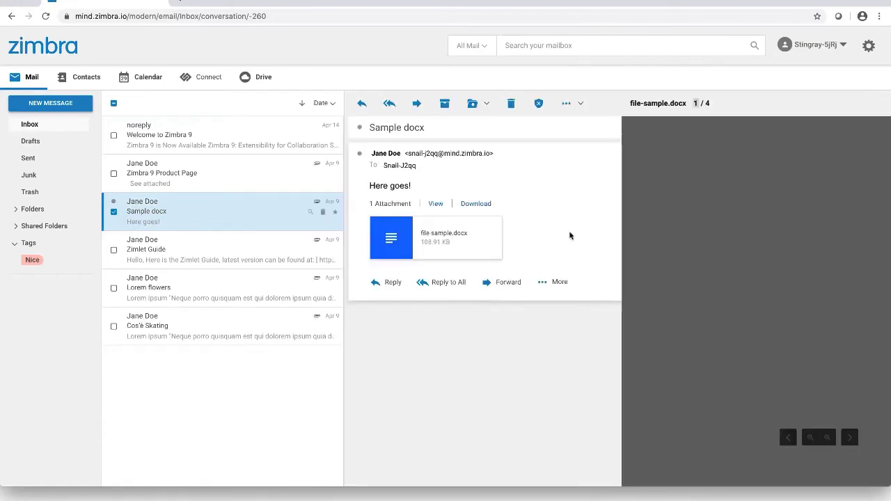
pyautogui.scroll(-3, 591, 237)
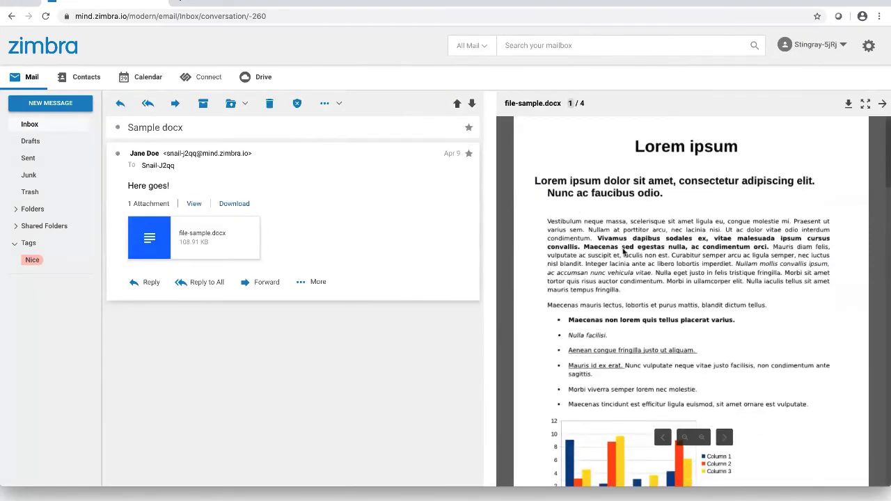
pyautogui.scroll(-1, 624, 253)
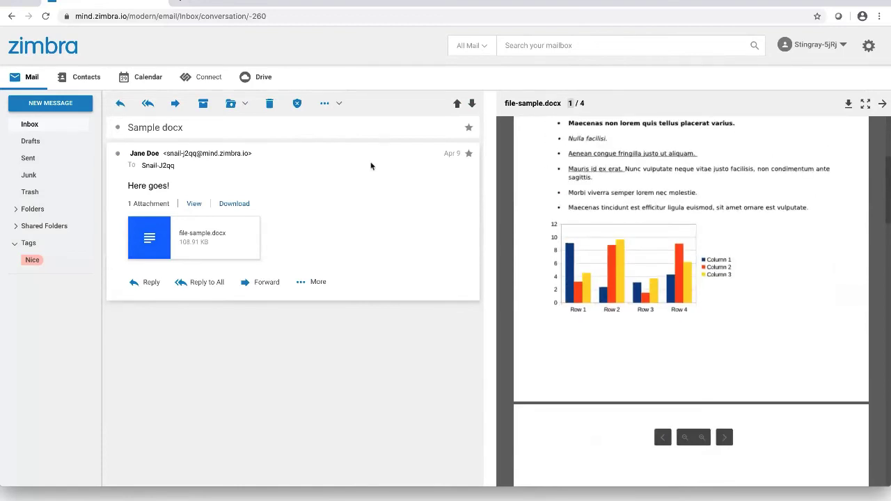
pyautogui.click(32, 129)
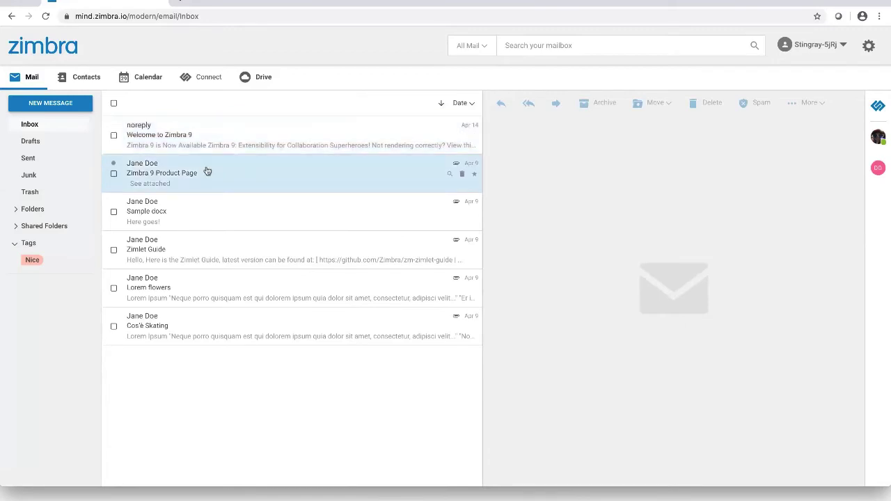
# Create a teal tag 'demo', apply it to the Welcome to Zimbra 9 email, and check it there
pyautogui.rightClick(214, 151)
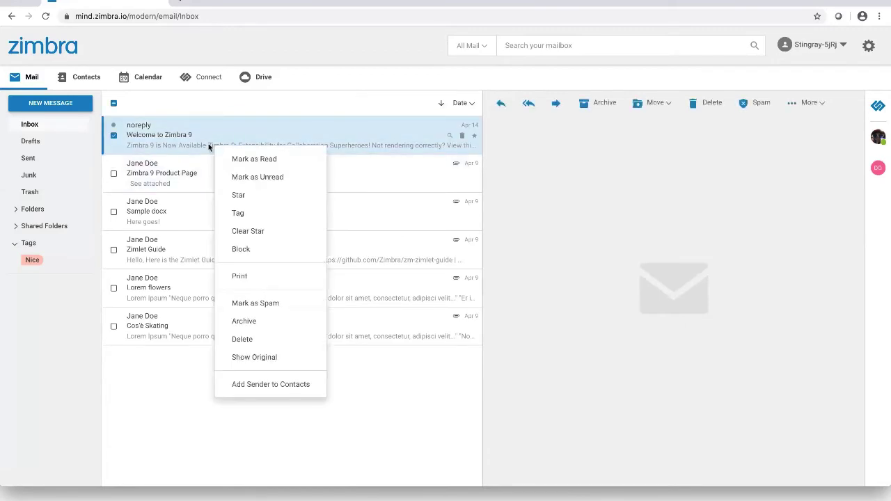
pyautogui.click(245, 214)
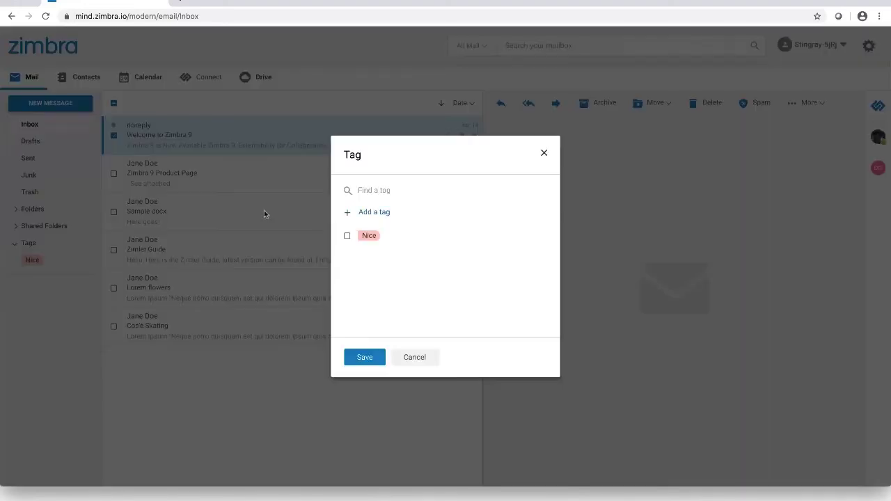
pyautogui.click(362, 214)
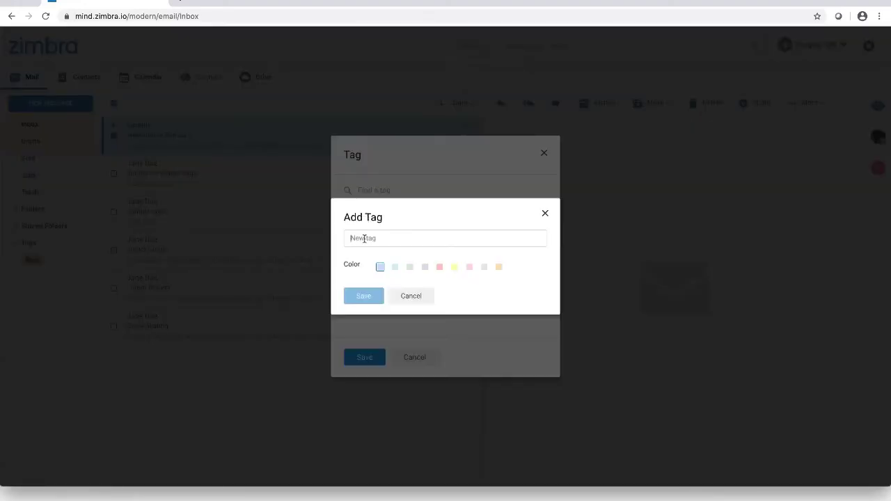
pyautogui.write('demo')
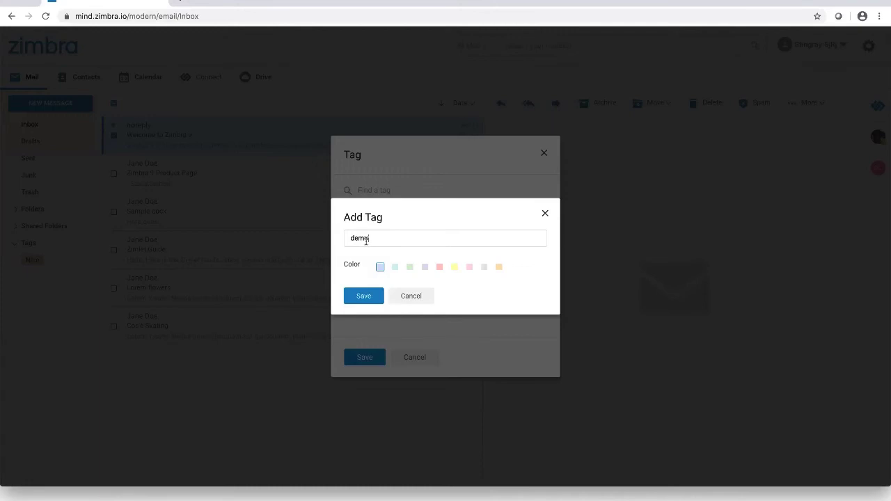
pyautogui.click(395, 267)
pyautogui.click(365, 296)
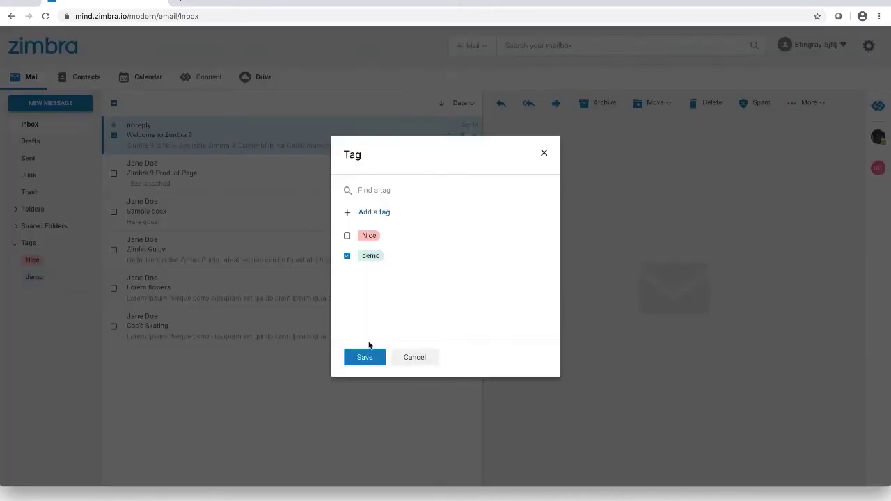
pyautogui.click(364, 357)
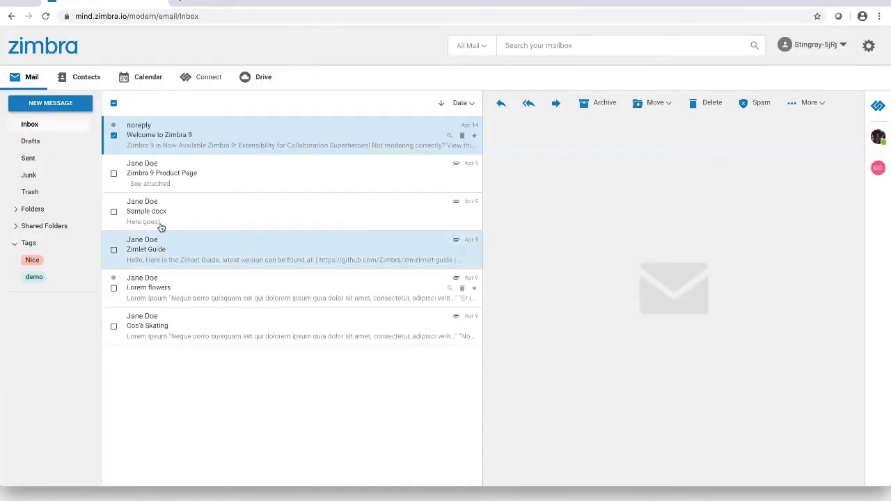
pyautogui.click(198, 183)
pyautogui.click(225, 139)
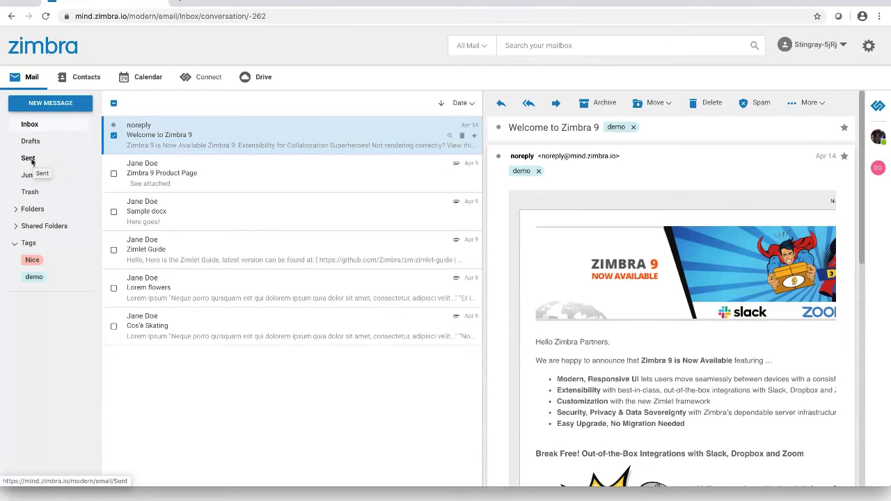
# Share the Sent folder with a colleague picked from the autocomplete suggestions, view permission
pyautogui.rightClick(31, 161)
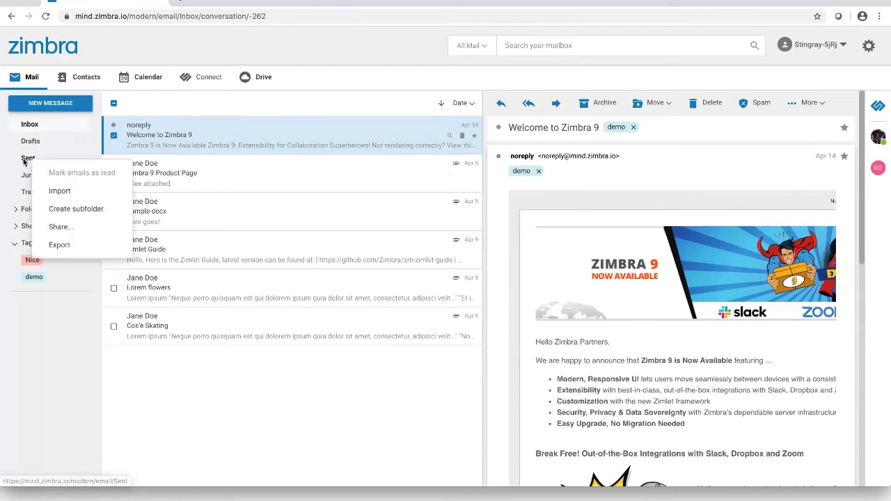
pyautogui.click(62, 227)
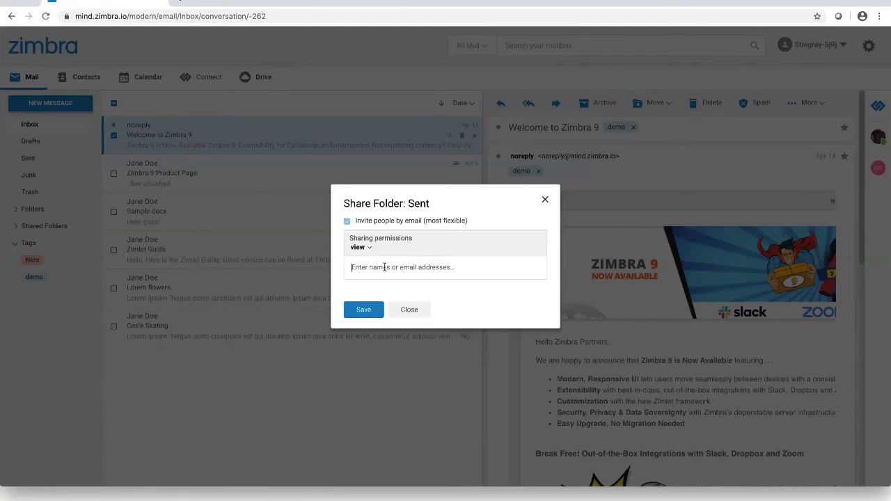
pyautogui.write('Humman')
pyautogui.press('BackSpace')
pyautogui.press('BackSpace')
pyautogui.click(404, 286)
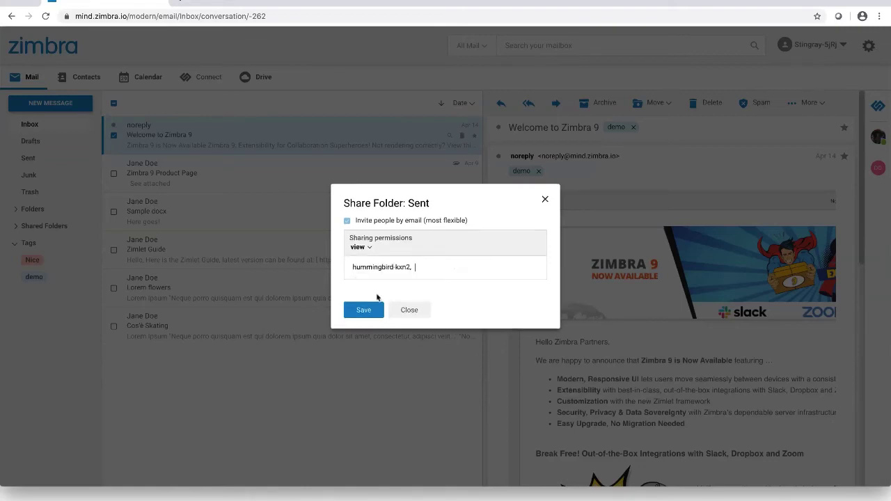
pyautogui.click(363, 310)
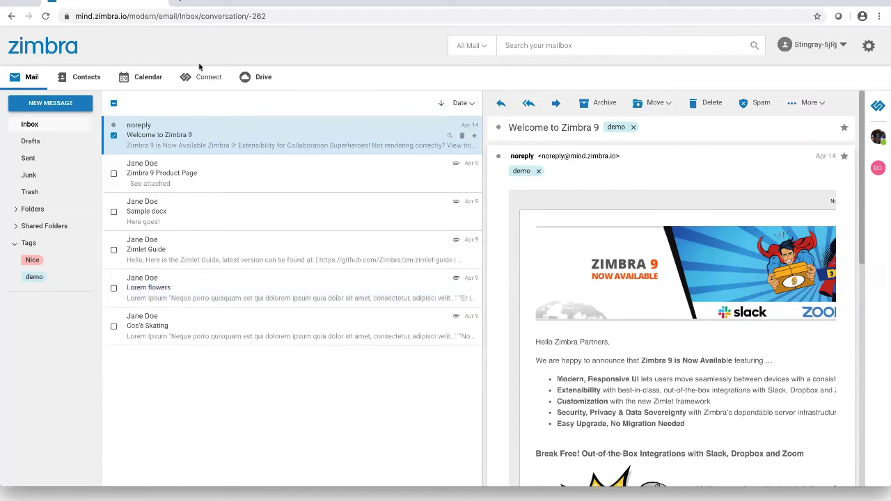
# Accept the shared Sent folder from the share-notification email, then open it under Shared Folders
pyautogui.click(35, 124)
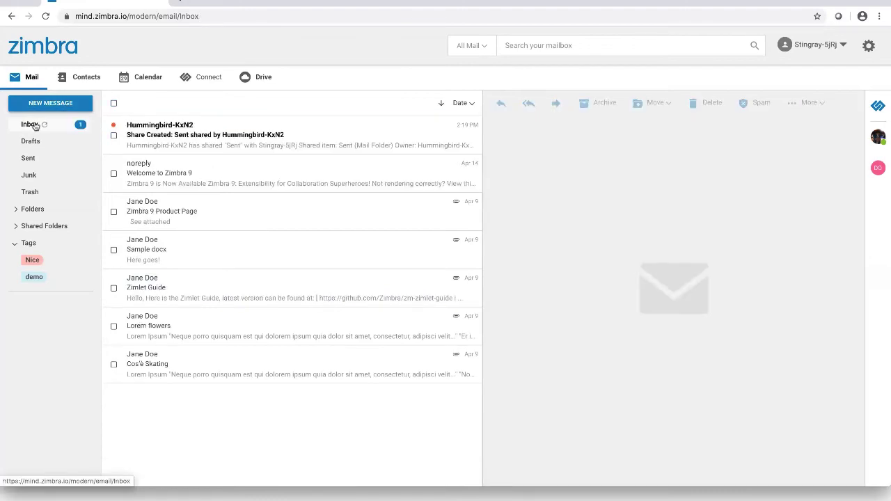
pyautogui.click(176, 131)
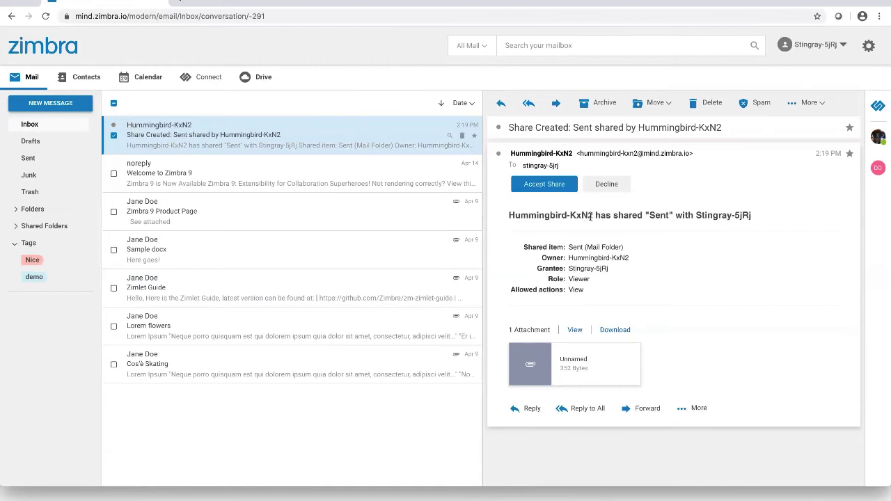
pyautogui.click(545, 184)
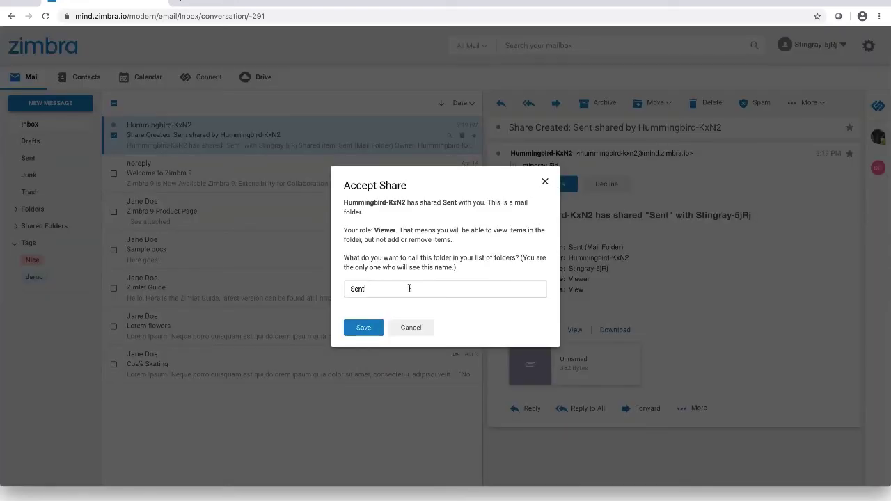
pyautogui.write('-Hummingbird')
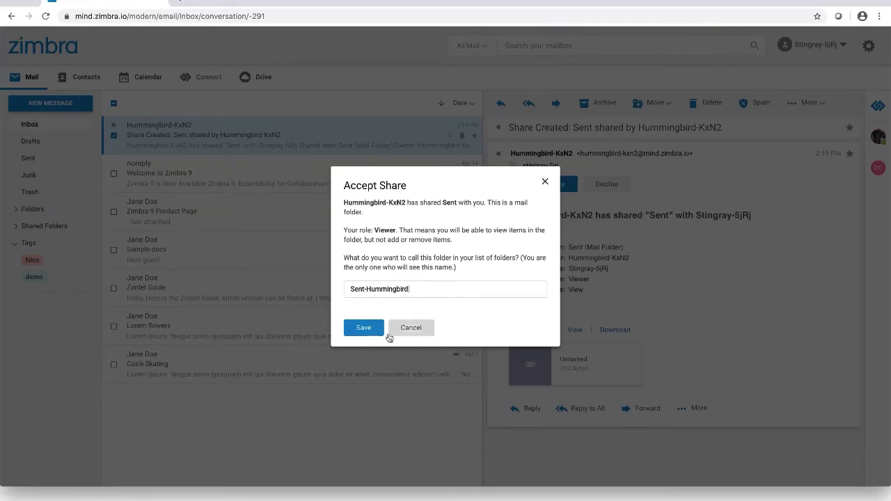
pyautogui.click(366, 328)
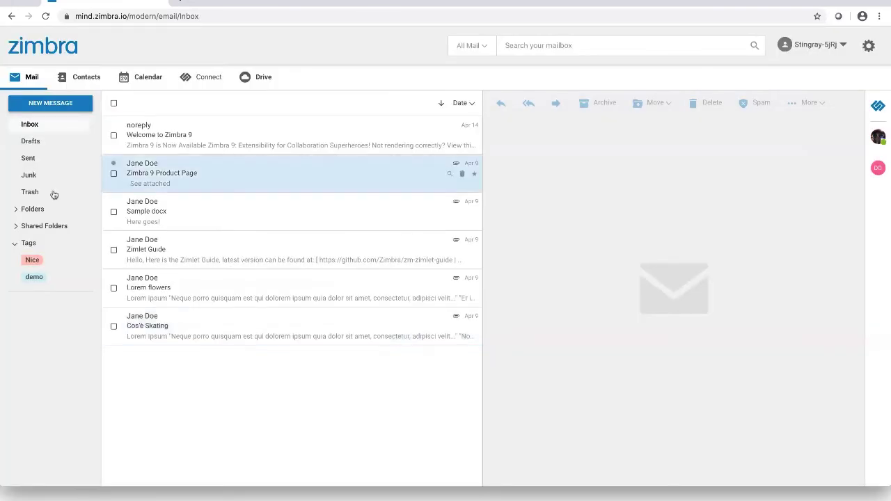
pyautogui.click(15, 226)
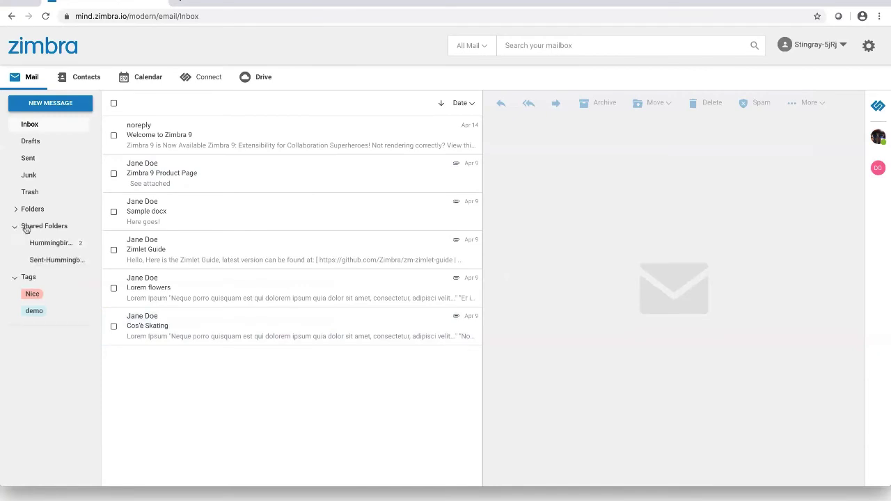
pyautogui.click(41, 260)
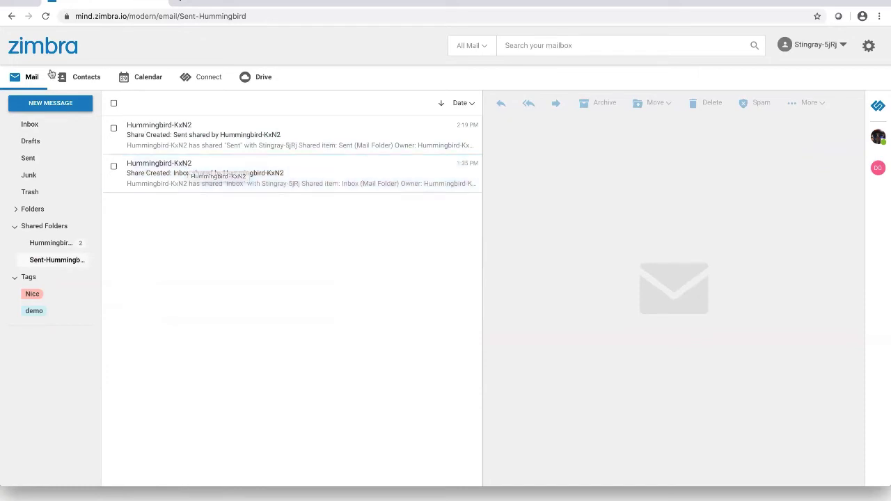
# In Contacts, create a contact with first, middle and last name and an e-mail address
pyautogui.click(80, 78)
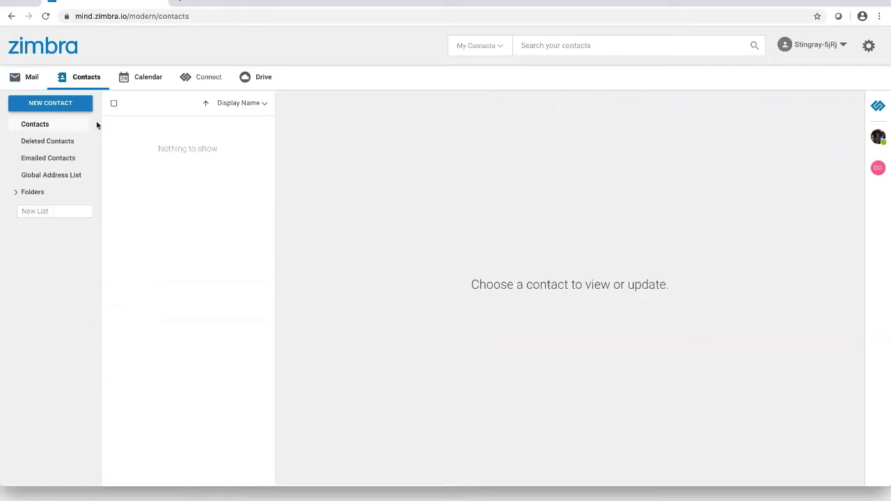
pyautogui.click(60, 105)
pyautogui.click(413, 165)
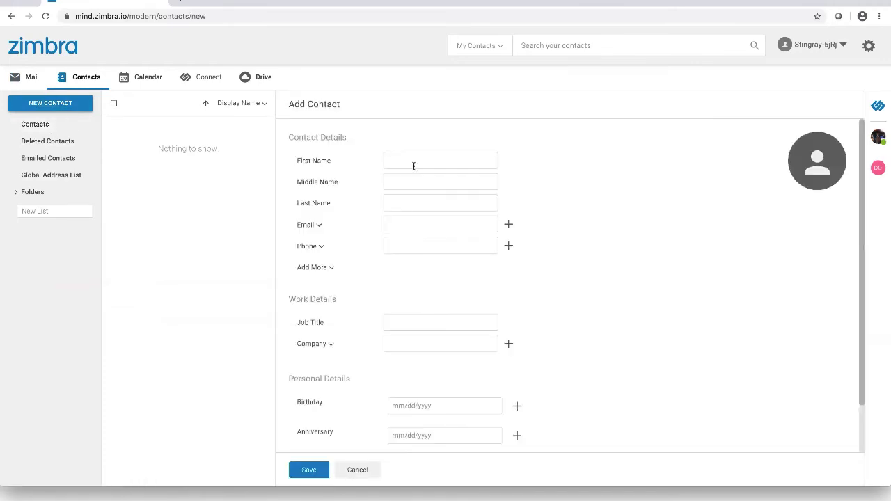
pyautogui.write('Barry')
pyautogui.press('BackSpace')
pyautogui.press('BackSpace')
pyautogui.write('ry')
pyautogui.click(411, 179)
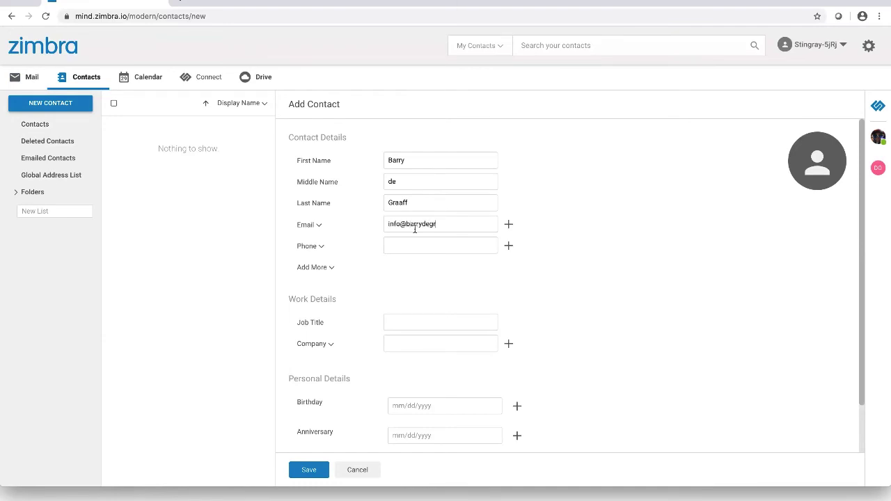
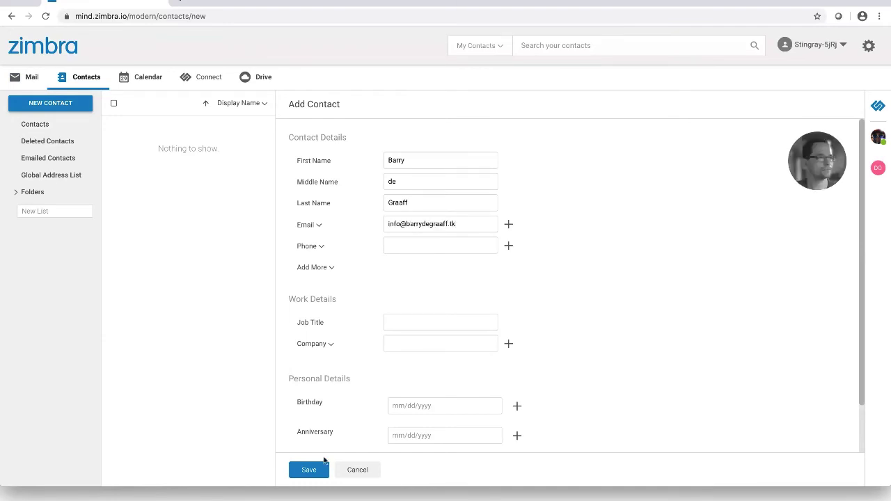
pyautogui.click(317, 467)
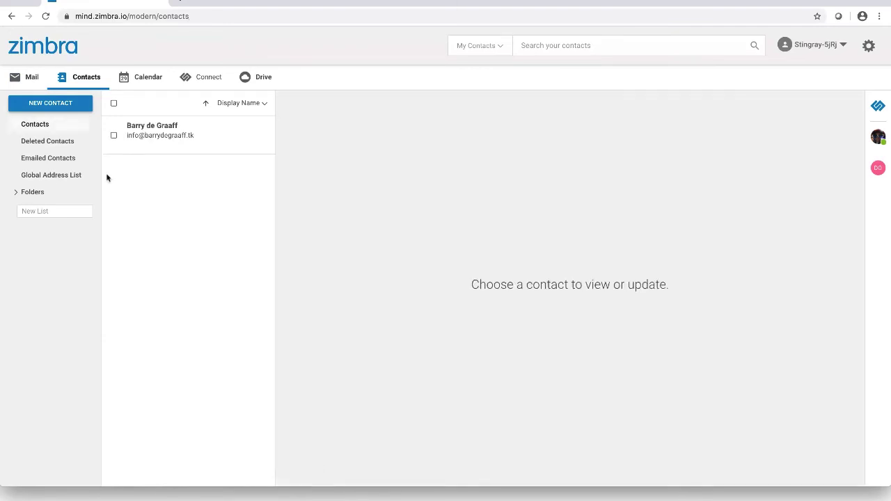
pyautogui.click(17, 193)
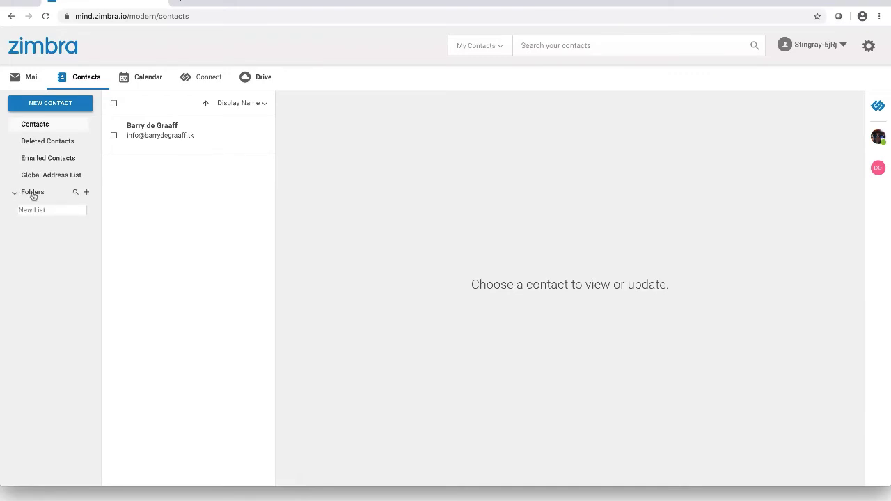
# Check the Contacts folder's Share and Create subfolder options, then switch to the April 2020 calendar
pyautogui.rightClick(34, 193)
pyautogui.click(16, 201)
pyautogui.click(31, 194)
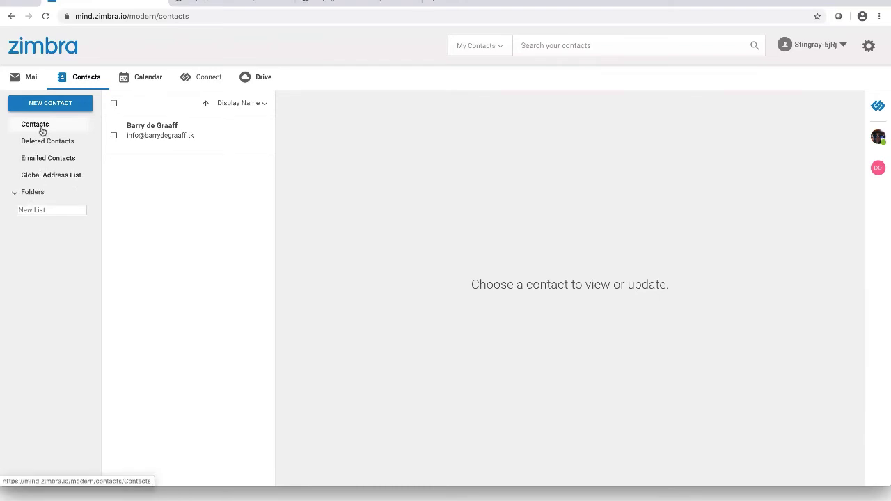
pyautogui.rightClick(42, 131)
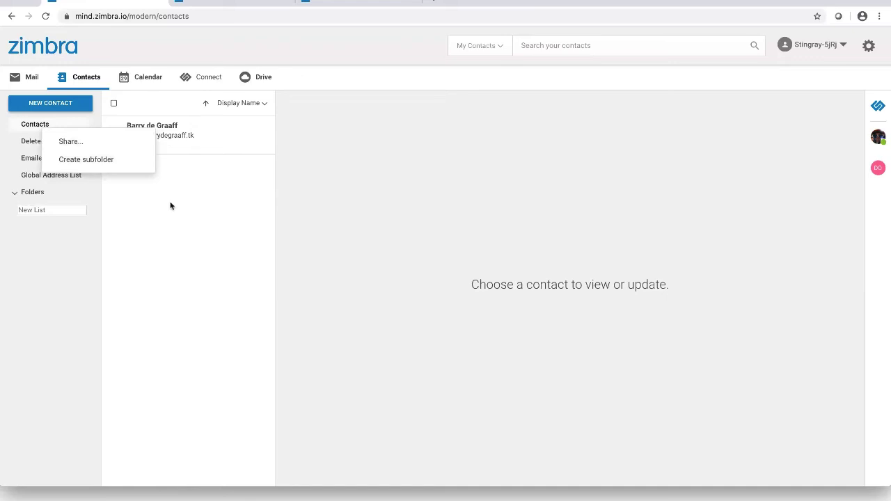
pyautogui.click(147, 82)
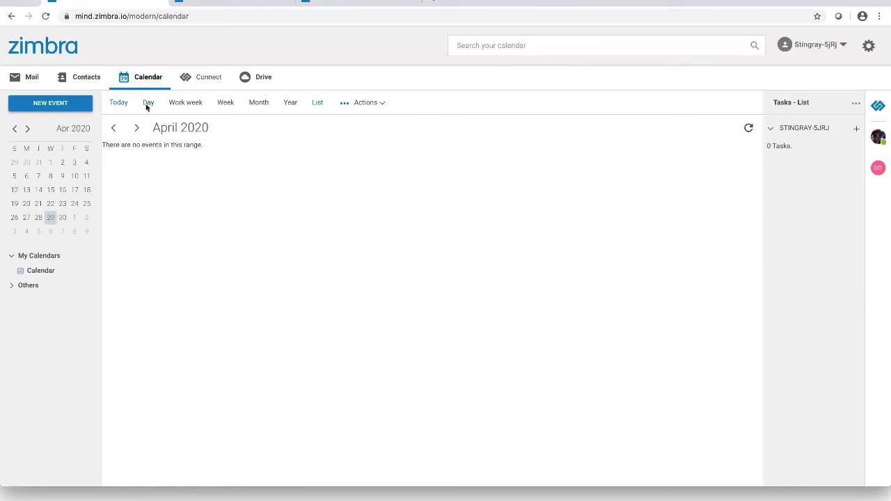
pyautogui.click(147, 104)
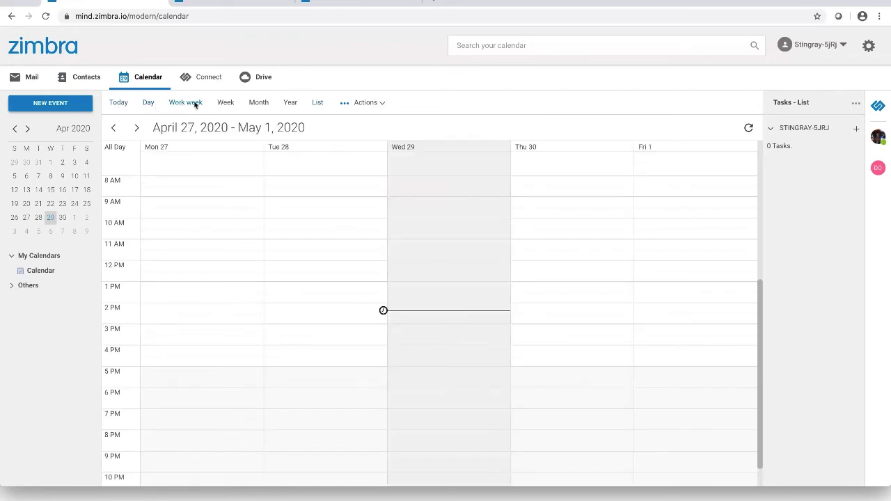
pyautogui.click(220, 105)
pyautogui.click(252, 103)
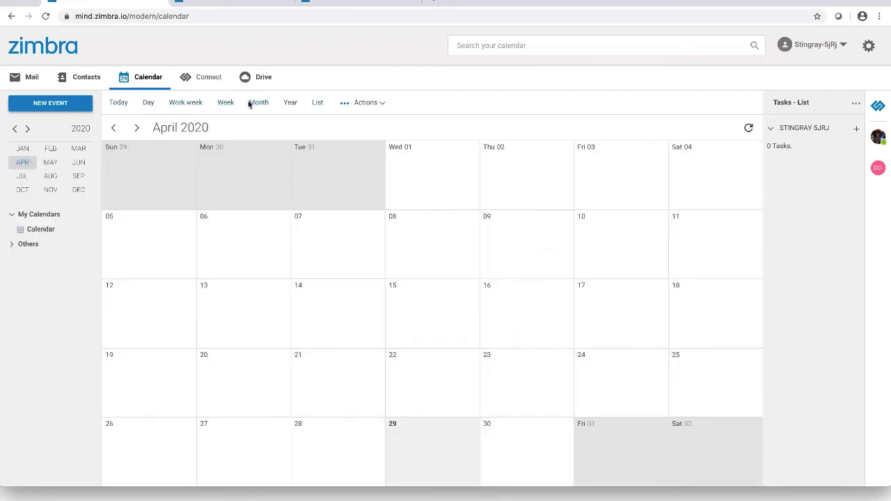
pyautogui.click(290, 103)
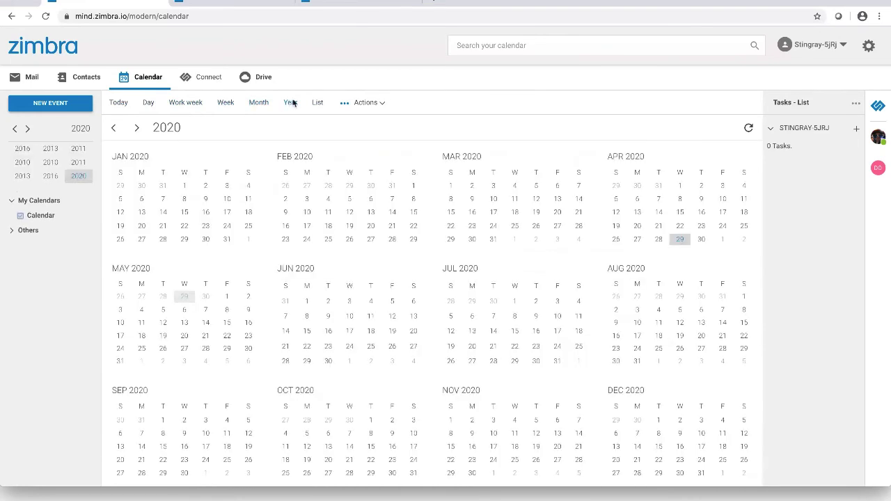
pyautogui.click(317, 103)
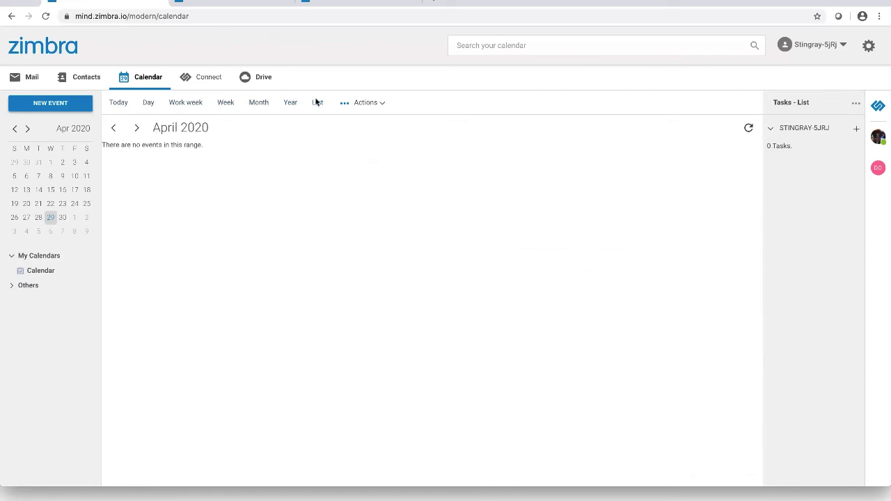
# Create event 'Test' for April 29, 2:30–3:00 pm, invite a colleague, note 'Hello', and send
pyautogui.click(49, 108)
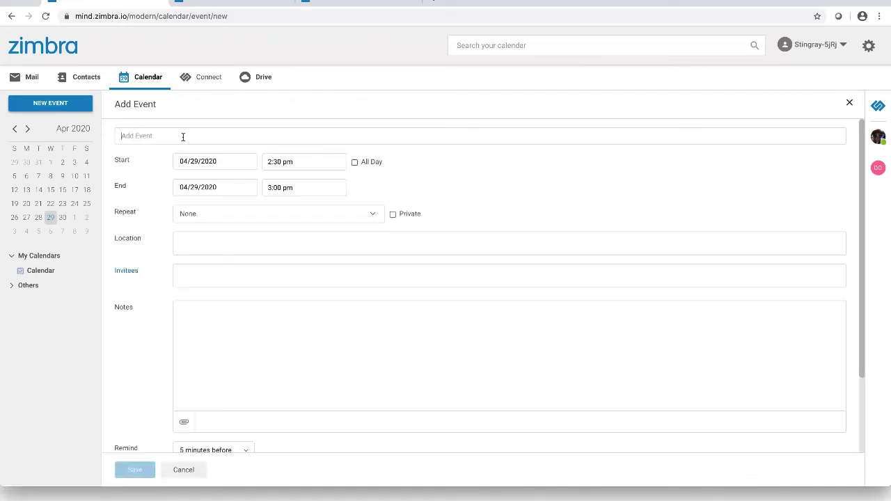
pyautogui.click(183, 137)
pyautogui.write('Test')
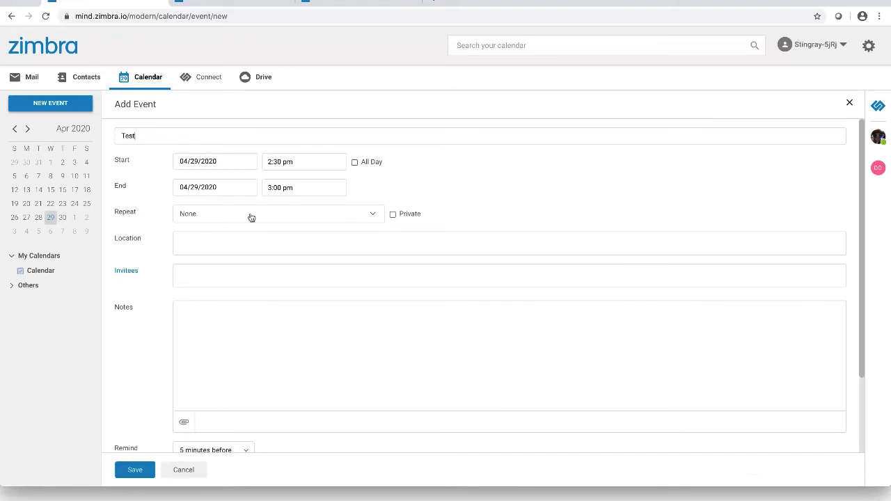
pyautogui.write('hummi')
pyautogui.click(201, 296)
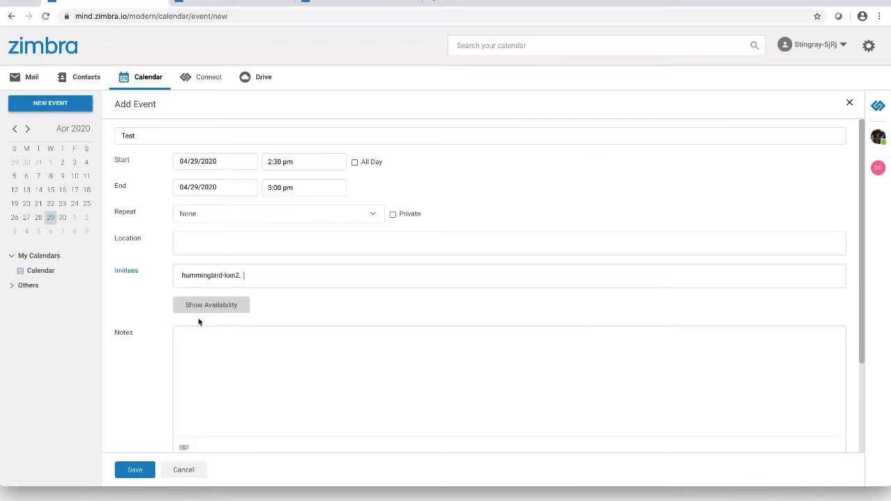
pyautogui.click(191, 349)
pyautogui.write('Hello')
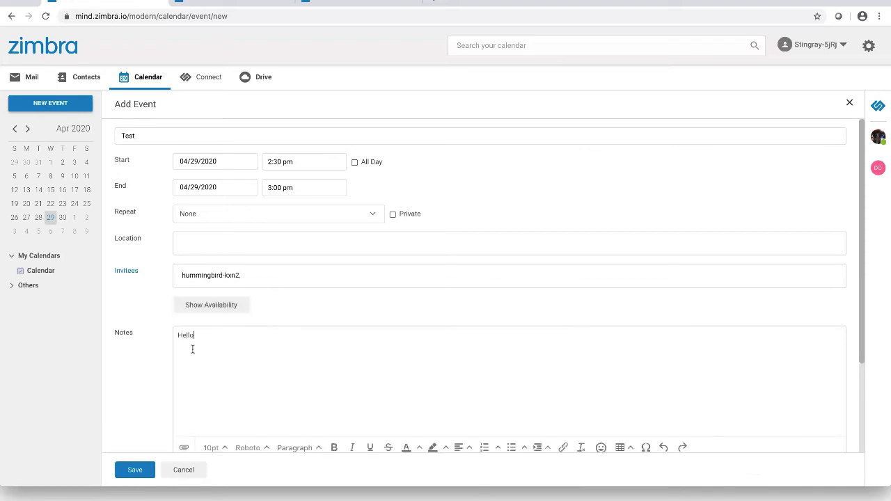
pyautogui.click(142, 472)
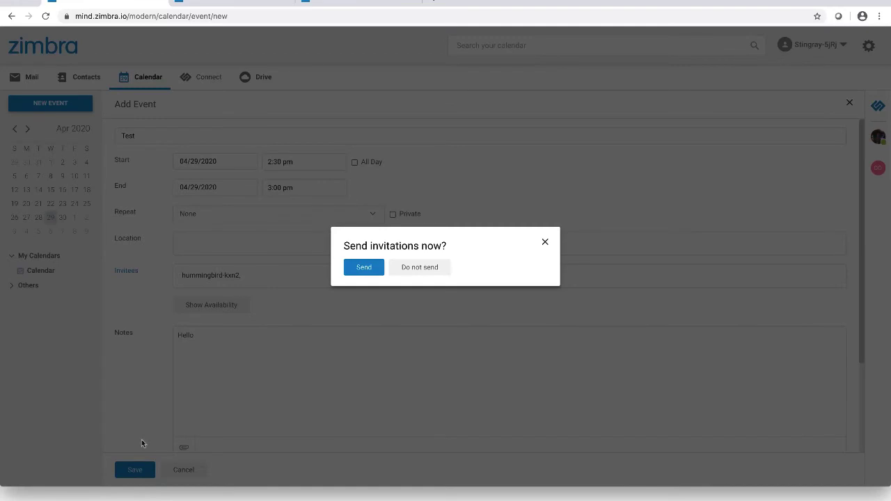
pyautogui.click(350, 268)
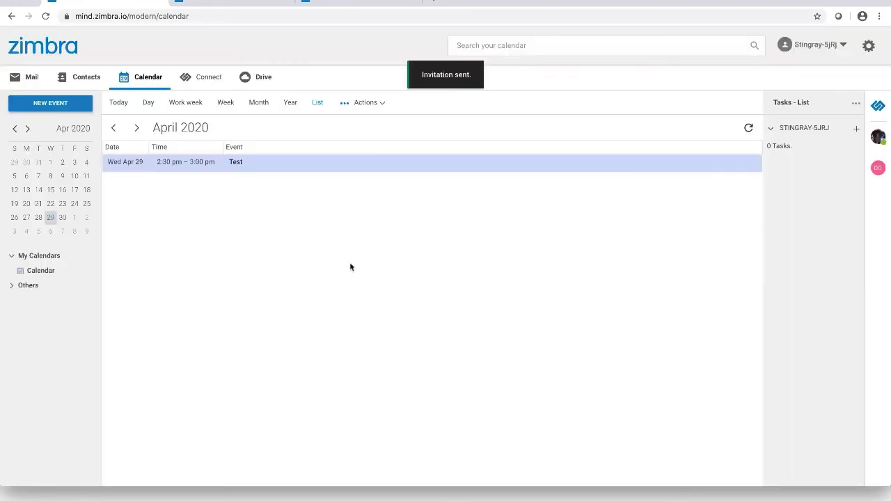
# Switch to Day view for Wednesday April 29, 2020 and open the Actions dropdown
pyautogui.click(148, 103)
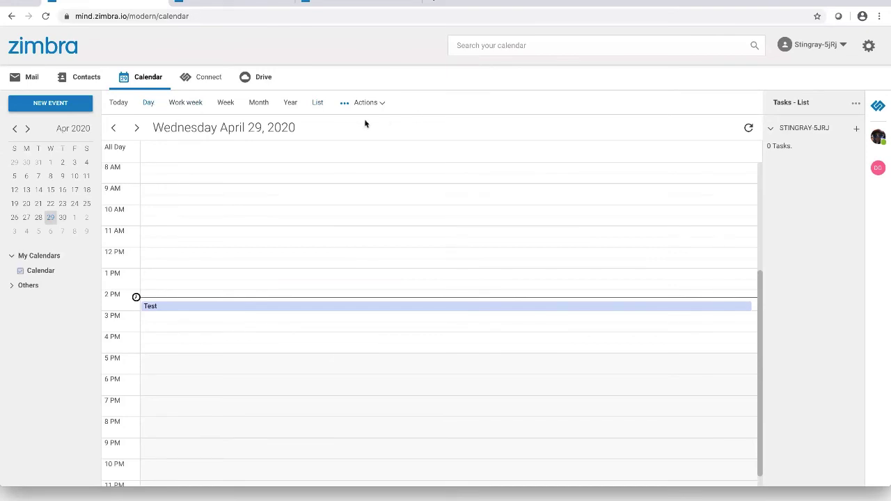
pyautogui.click(343, 105)
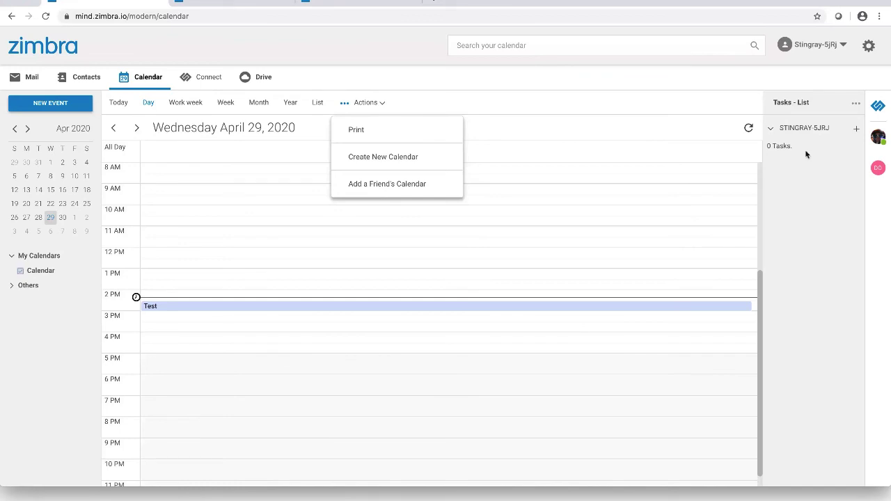
# Add task 'test task' with note 'this is a test', then show Tasks in List View
pyautogui.click(856, 128)
pyautogui.click(475, 192)
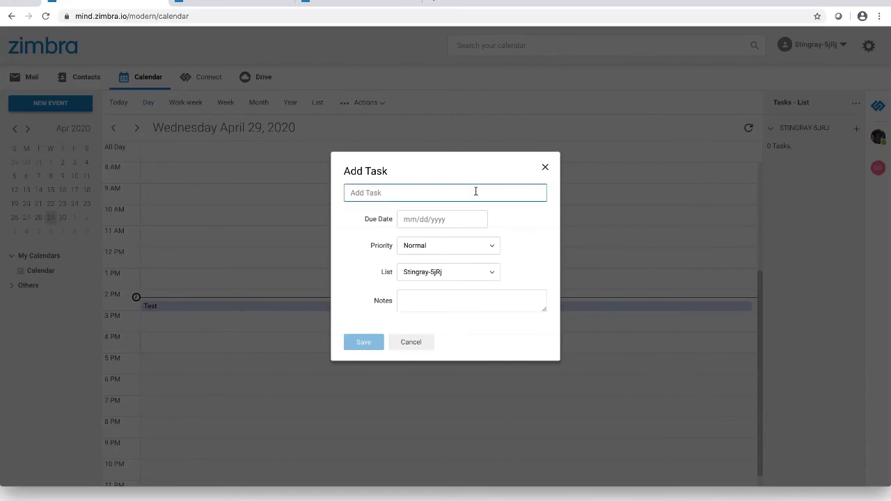
pyautogui.write('test task')
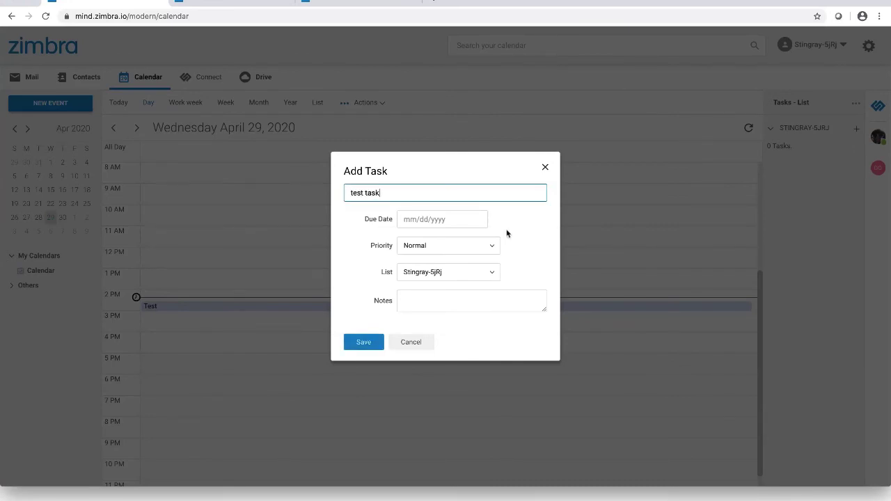
pyautogui.click(416, 299)
pyautogui.write('this')
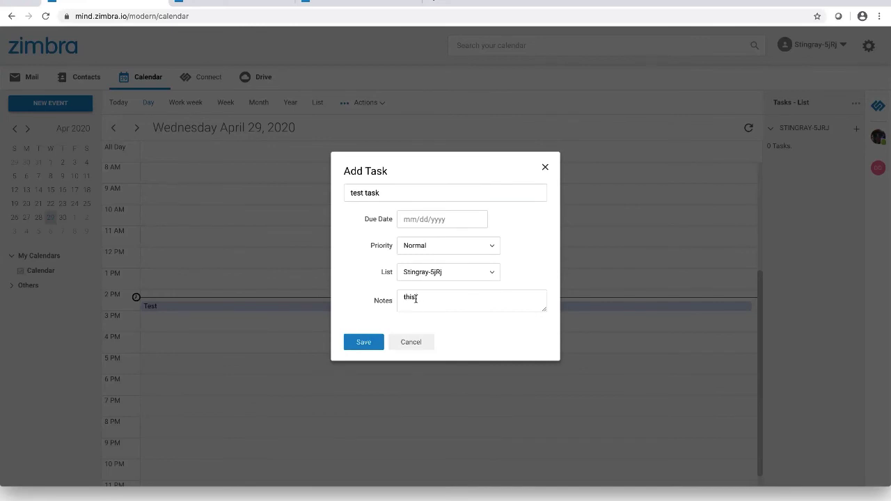
pyautogui.write(' is a test')
pyautogui.click(363, 342)
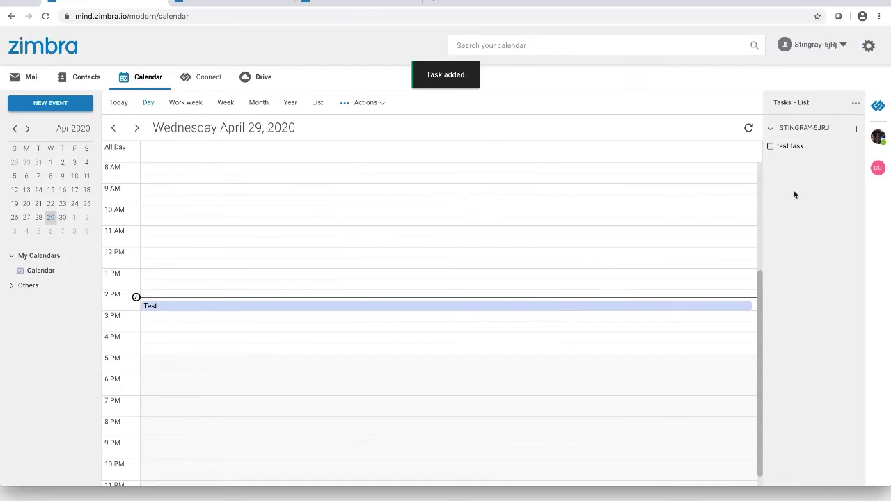
pyautogui.click(855, 105)
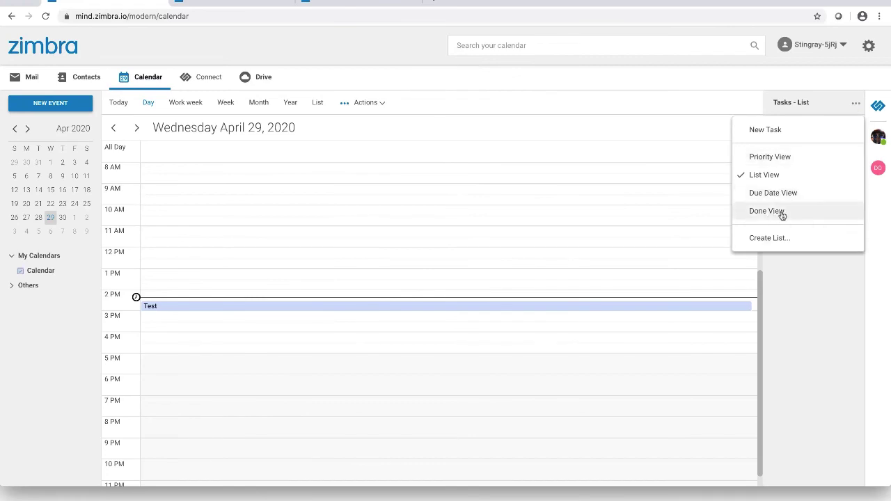
pyautogui.click(804, 275)
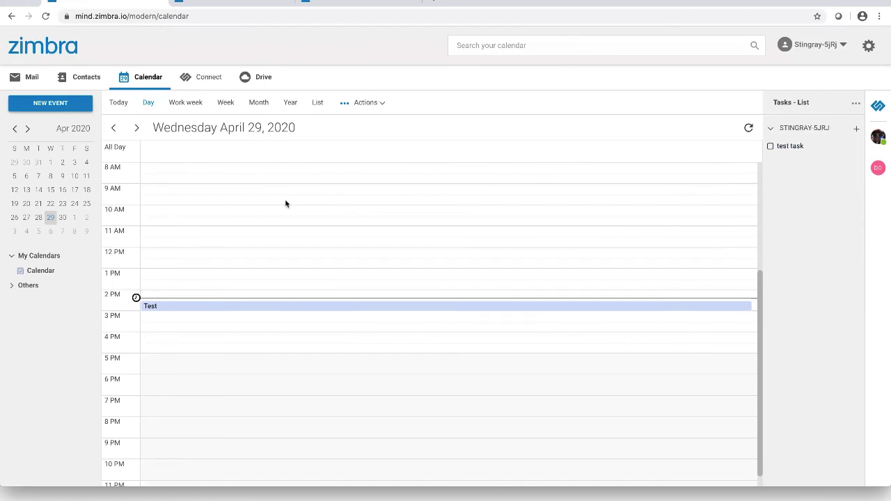
# Start a new Connect chat conversation with the colleague picked from the contact suggestions
pyautogui.click(210, 79)
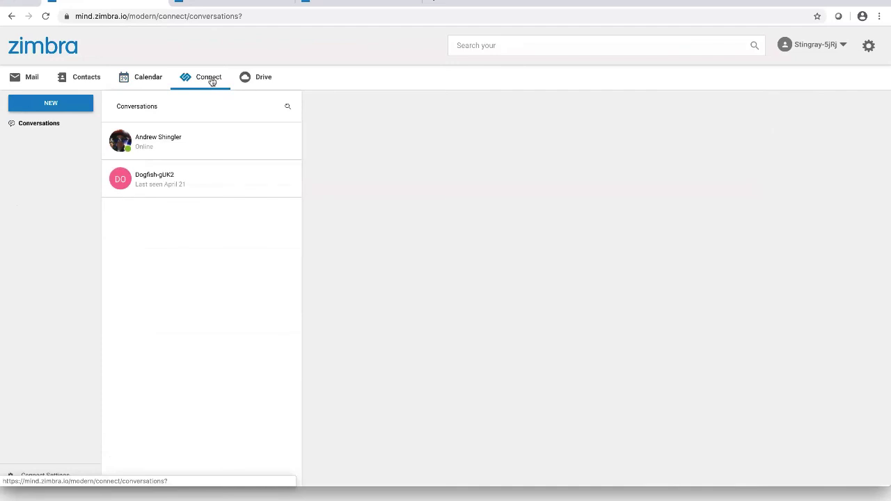
pyautogui.click(34, 106)
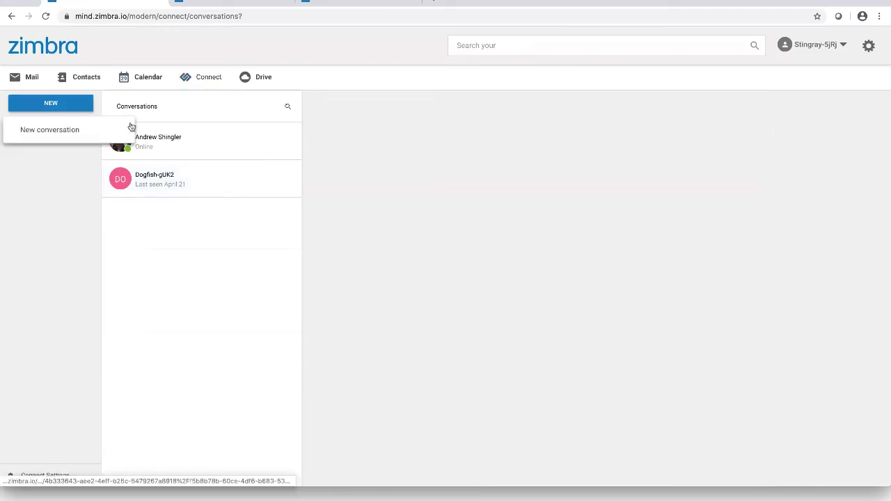
pyautogui.click(93, 131)
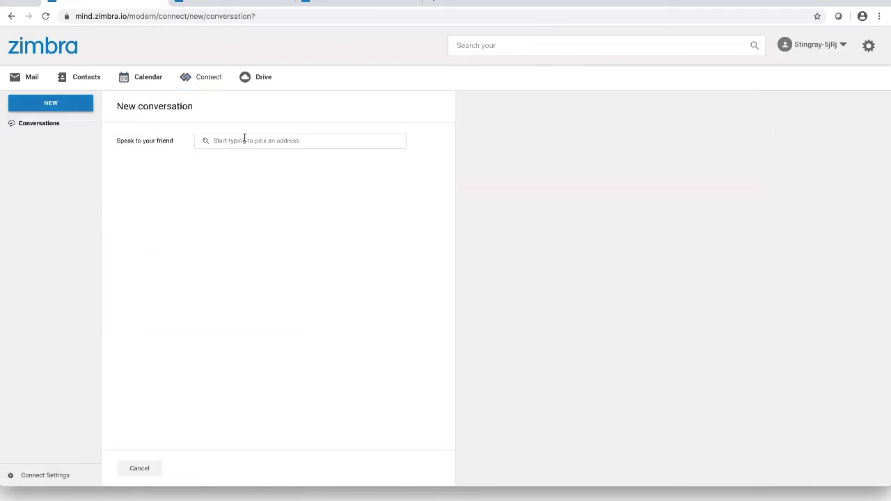
pyautogui.write('hummin')
pyautogui.click(261, 177)
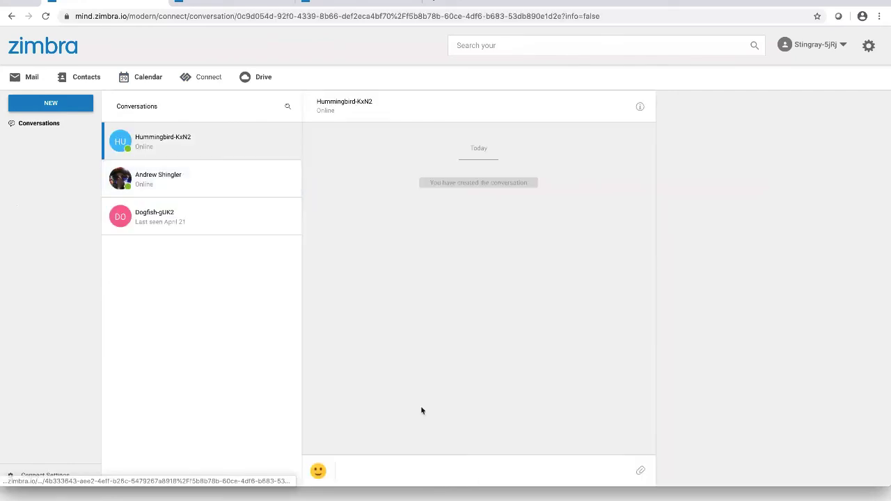
# Send the colleague a star-struck emoji
pyautogui.click(317, 470)
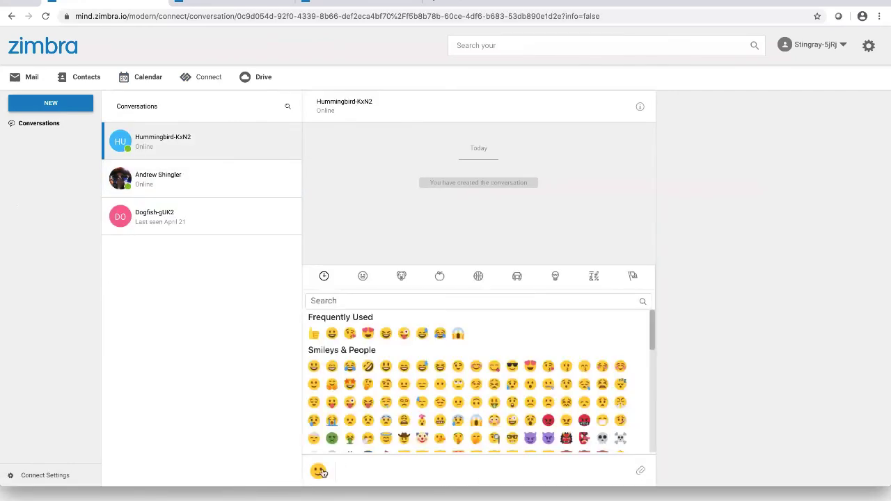
pyautogui.click(350, 384)
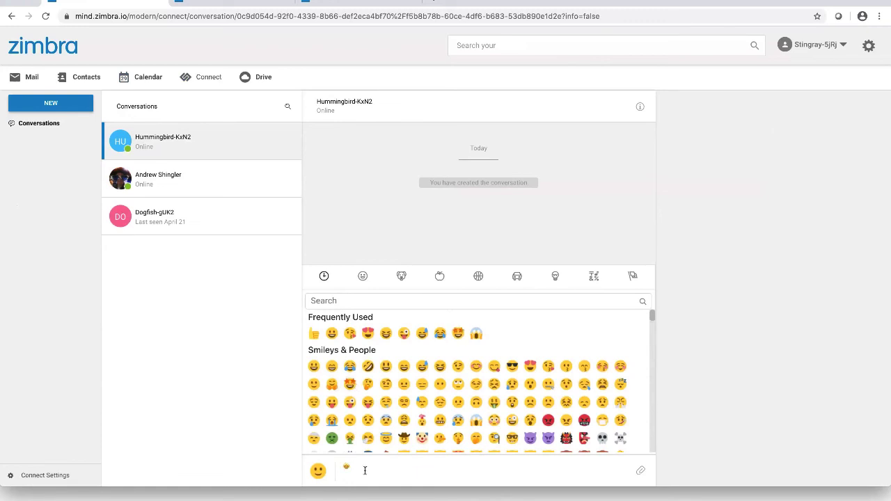
pyautogui.press('Return')
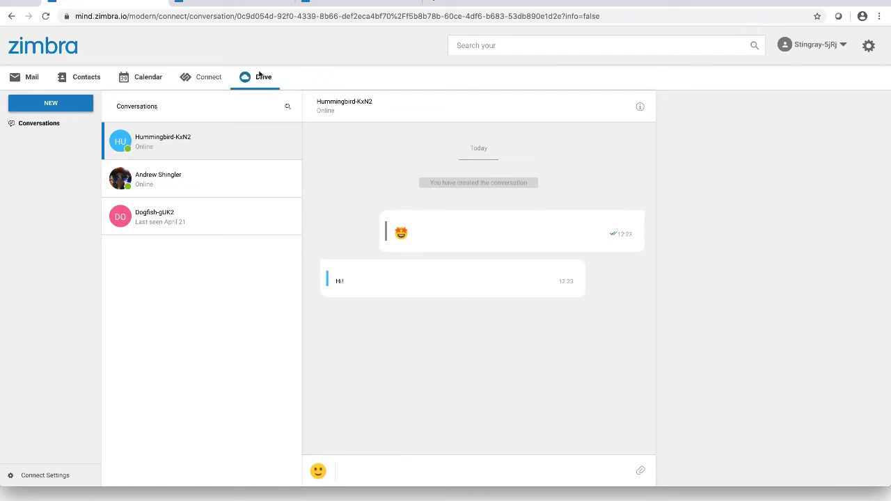
# Open New file.odt from Drive in the document editor
pyautogui.click(260, 77)
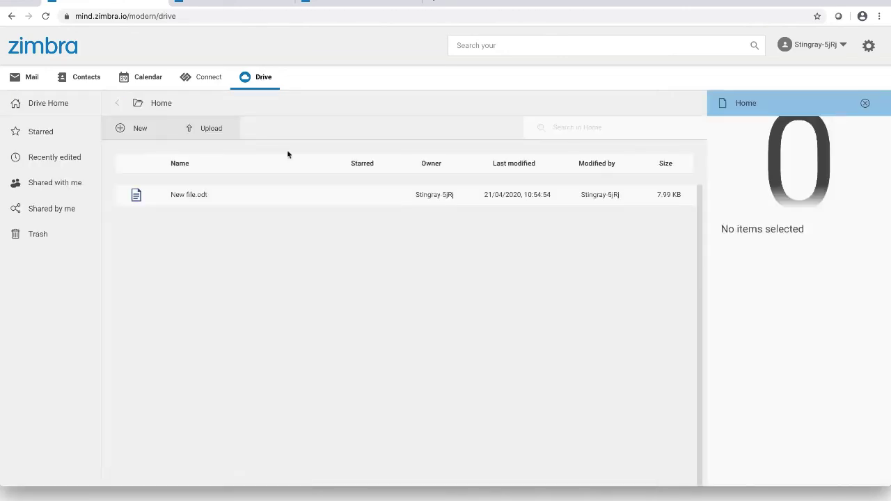
pyautogui.click(138, 132)
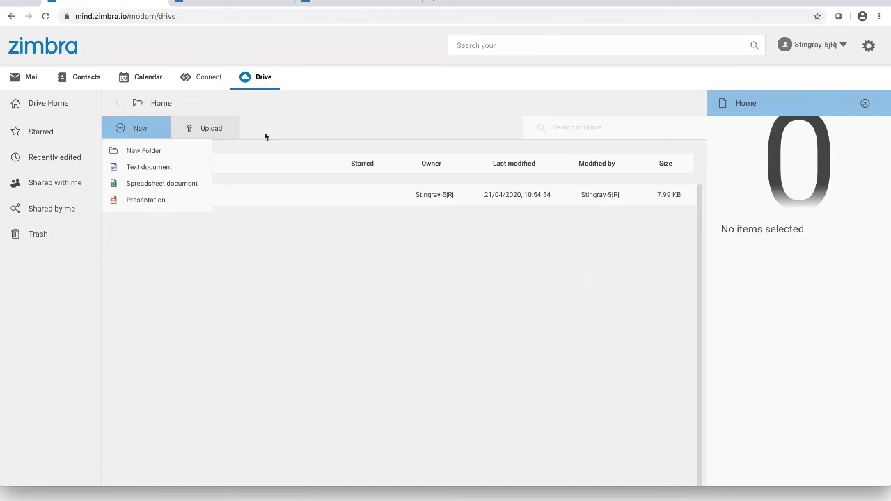
pyautogui.click(257, 243)
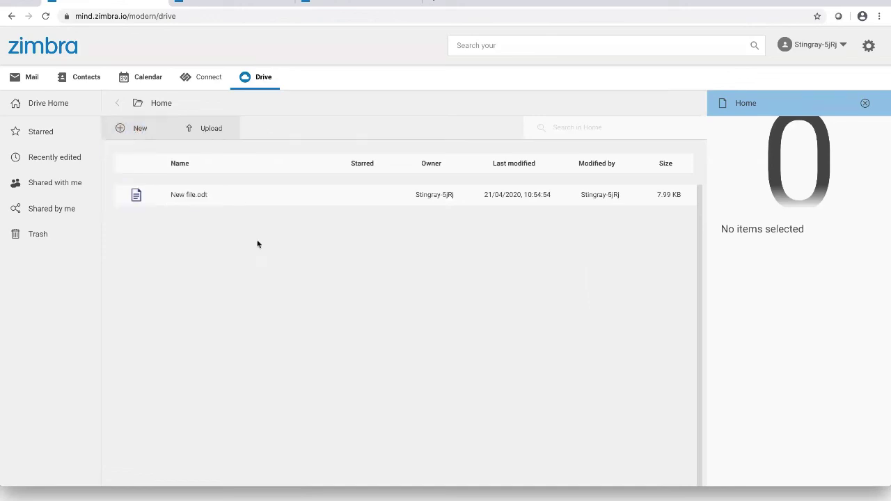
pyautogui.doubleClick(193, 196)
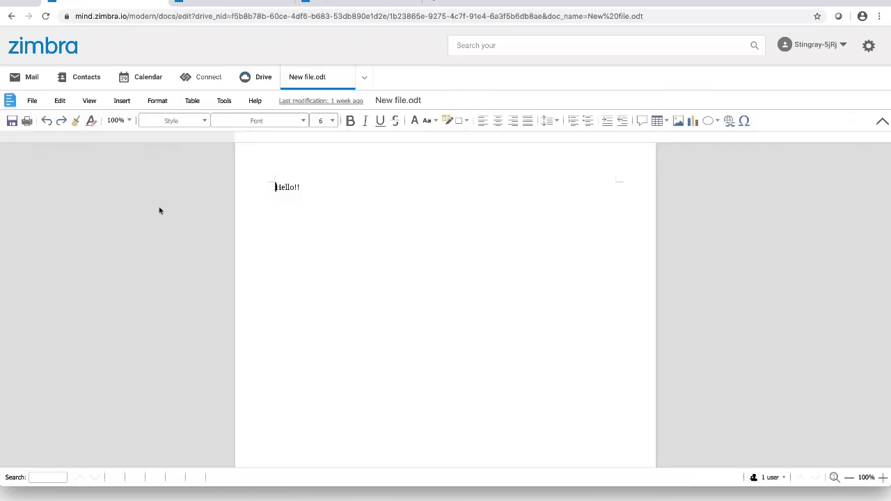
# Add a 'Demo!!!' line below 'Hello!!' in the document
pyautogui.press('Return')
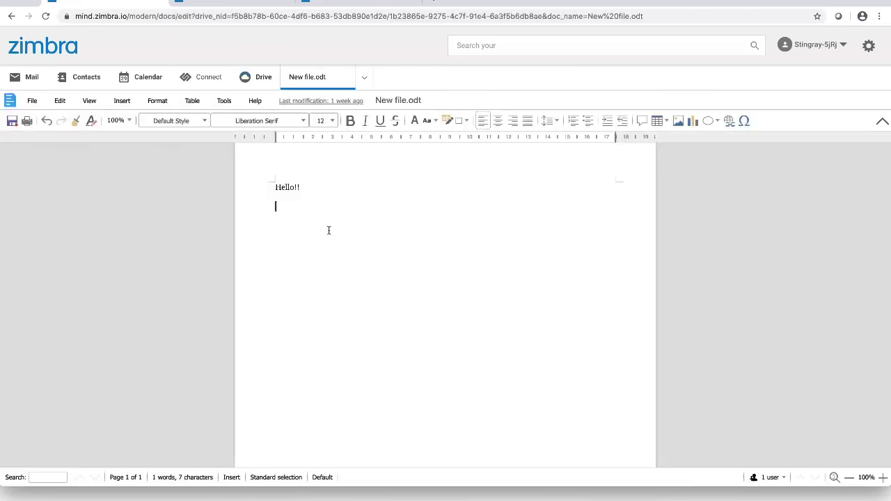
pyautogui.write('Demo!!!')
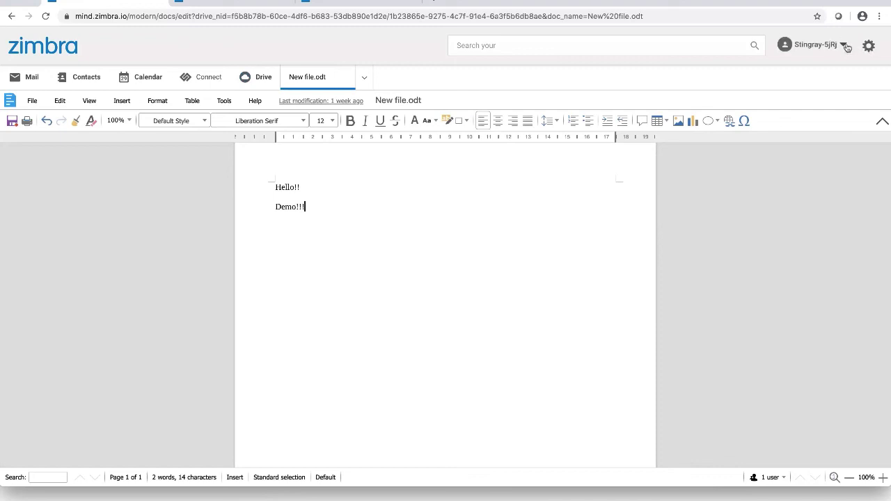
pyautogui.click(845, 45)
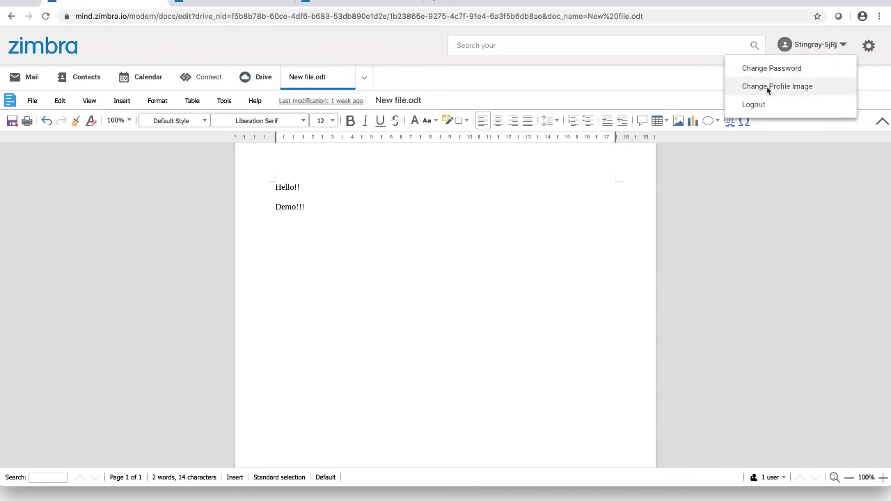
# Upload the portrait JPEG from Downloads, crop it toward the top, and save it as profile picture
pyautogui.click(768, 87)
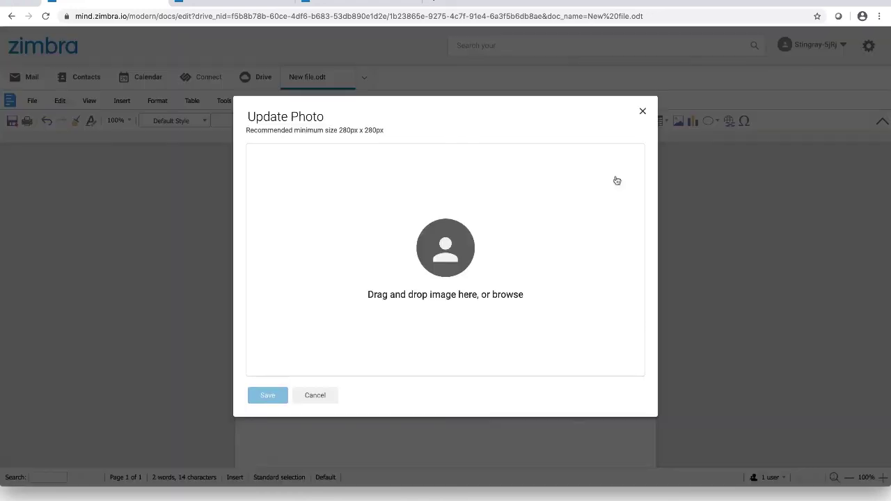
pyautogui.click(454, 251)
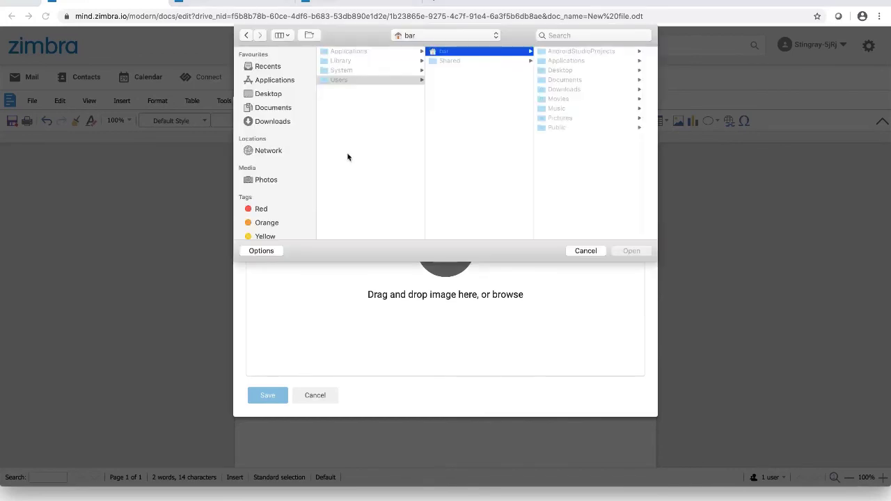
pyautogui.click(276, 123)
pyautogui.click(347, 53)
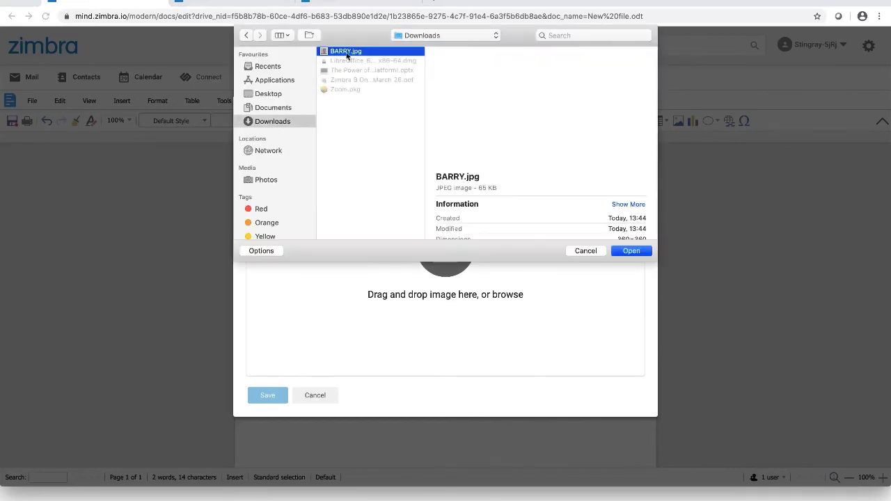
pyautogui.doubleClick(348, 53)
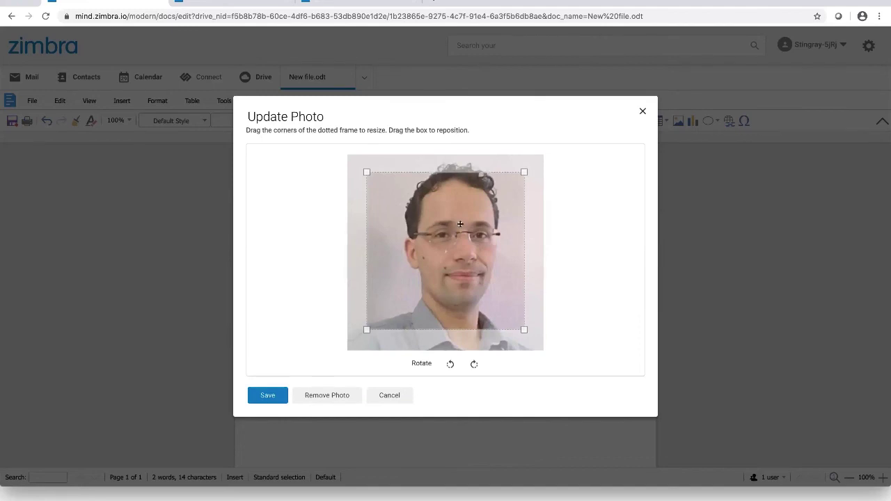
pyautogui.moveTo(460, 223); pyautogui.dragTo(460, 206)
pyautogui.click(277, 395)
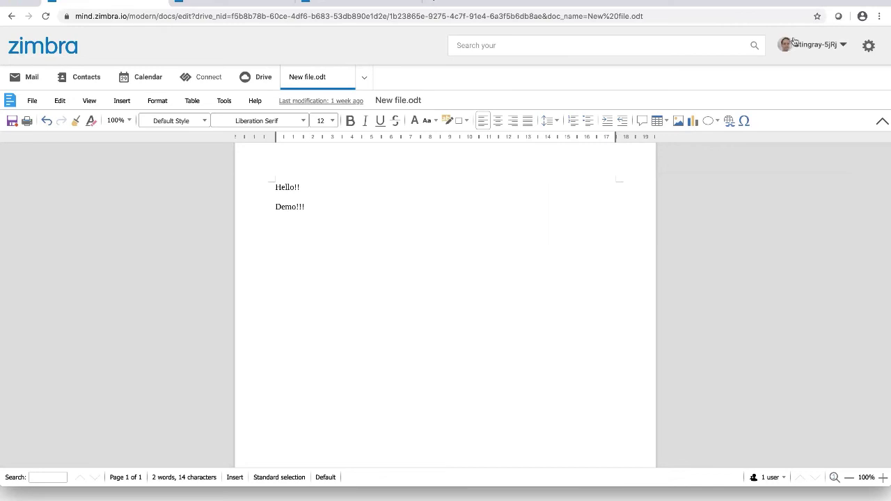
pyautogui.click(867, 46)
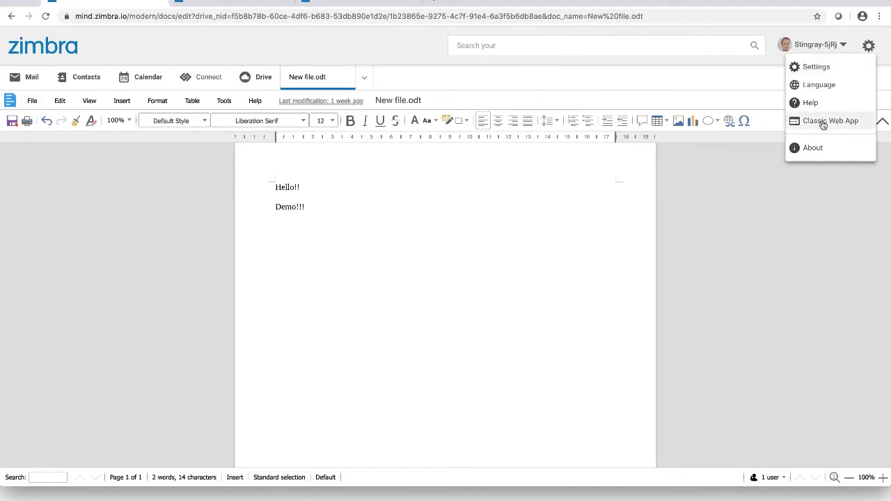
# Switch to the Classic Web App, look around, then switch back to the Modern Web App
pyautogui.click(822, 122)
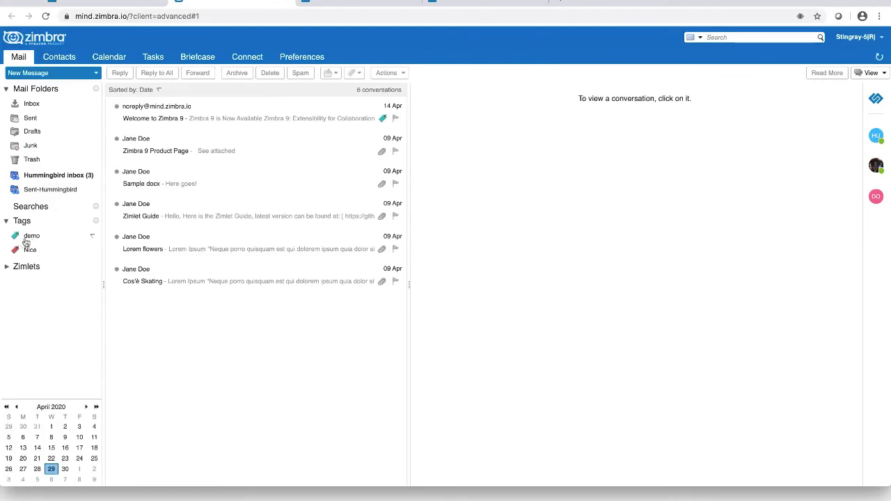
pyautogui.moveTo(32, 237); pyautogui.dragTo(715, 199)
pyautogui.click(881, 38)
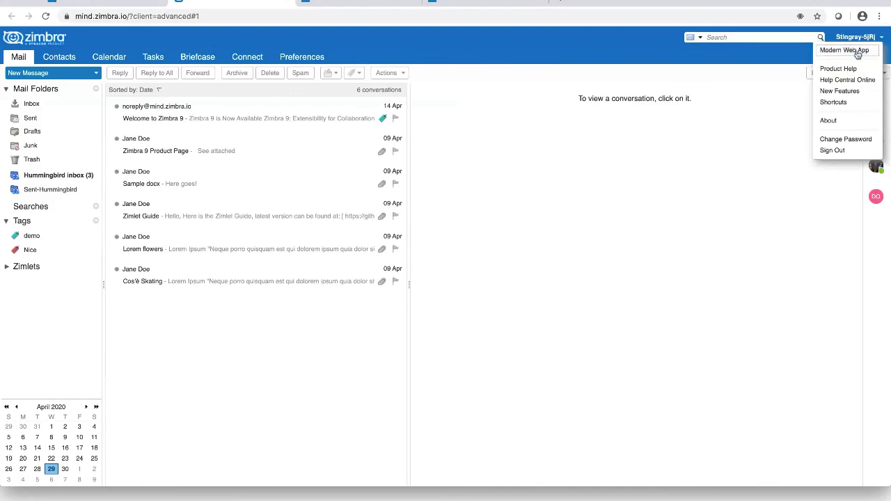
pyautogui.click(858, 51)
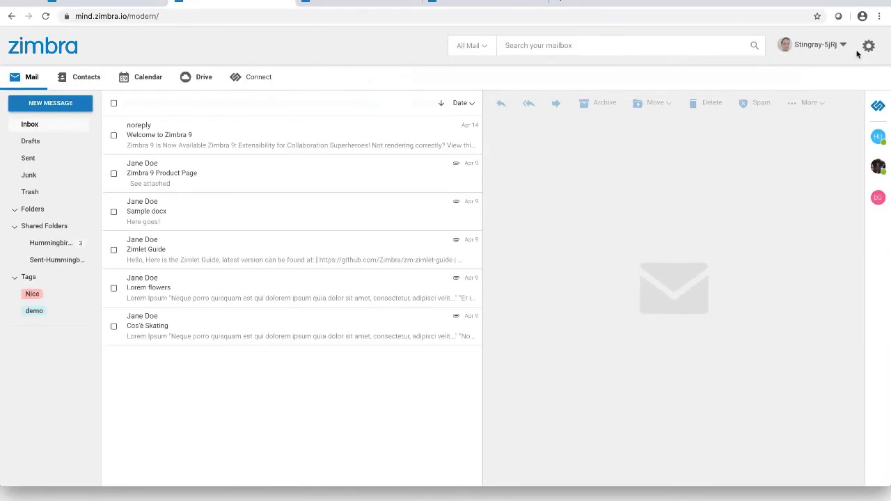